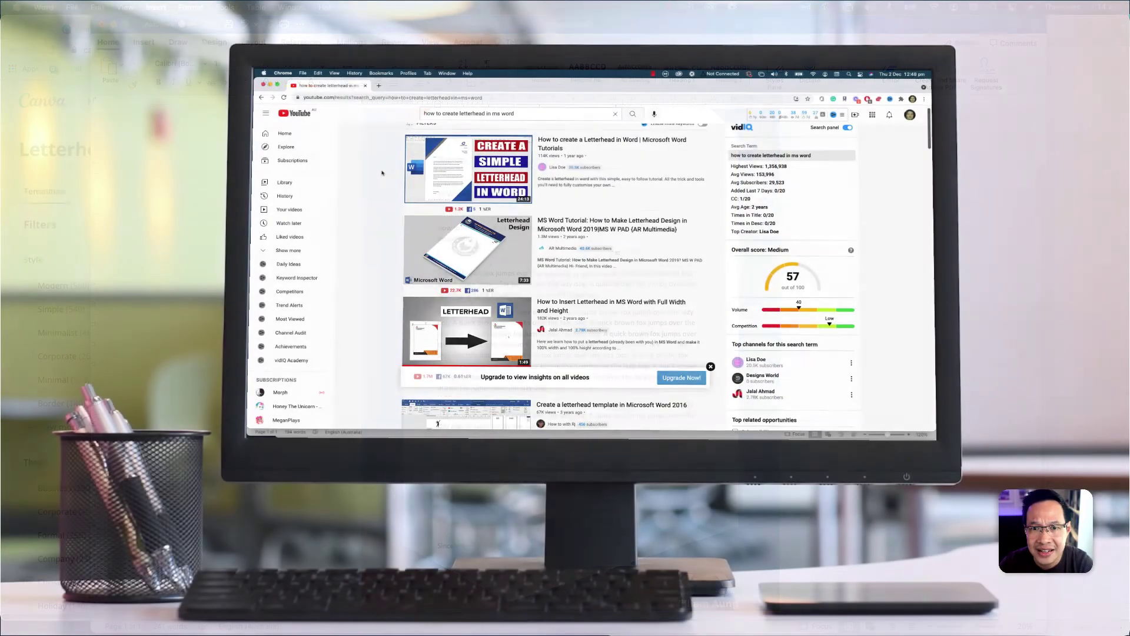
- Browse through Canva's full templates gallery
scroll(382, 173, down, 5)
scroll(382, 173, down, 10)
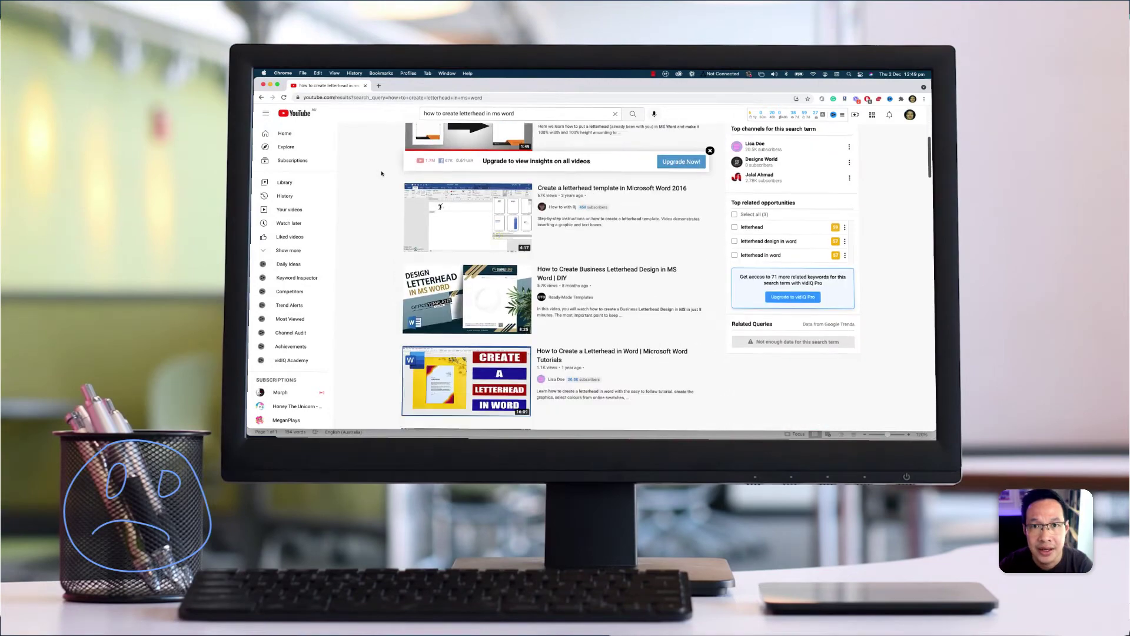
scroll(381, 173, down, 8)
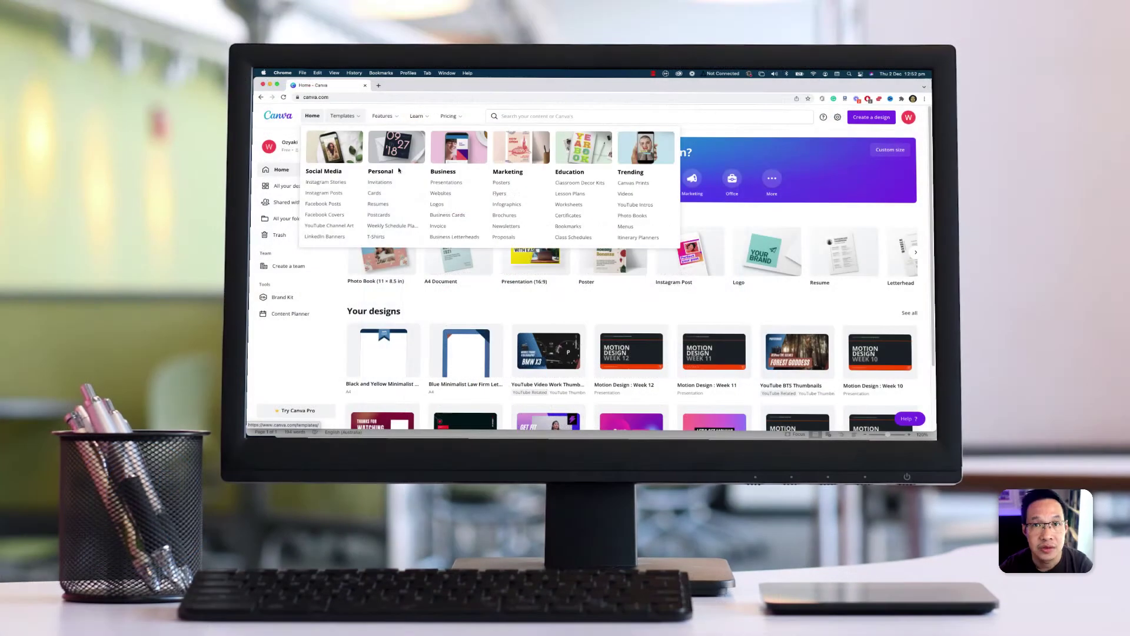
scroll(464, 194, down, 1)
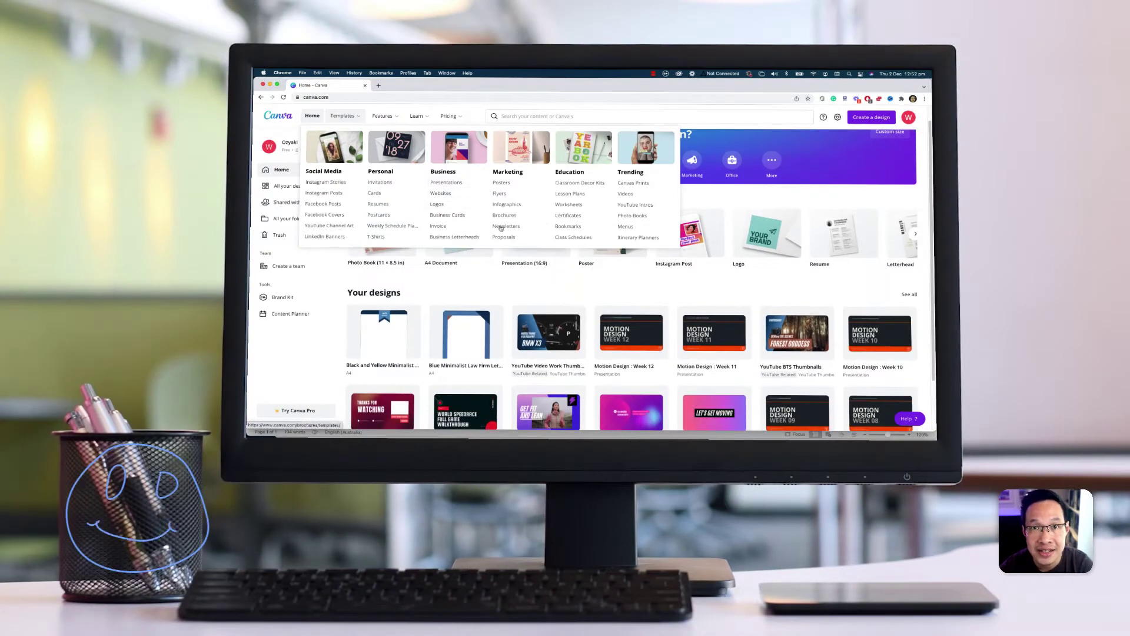
click(352, 118)
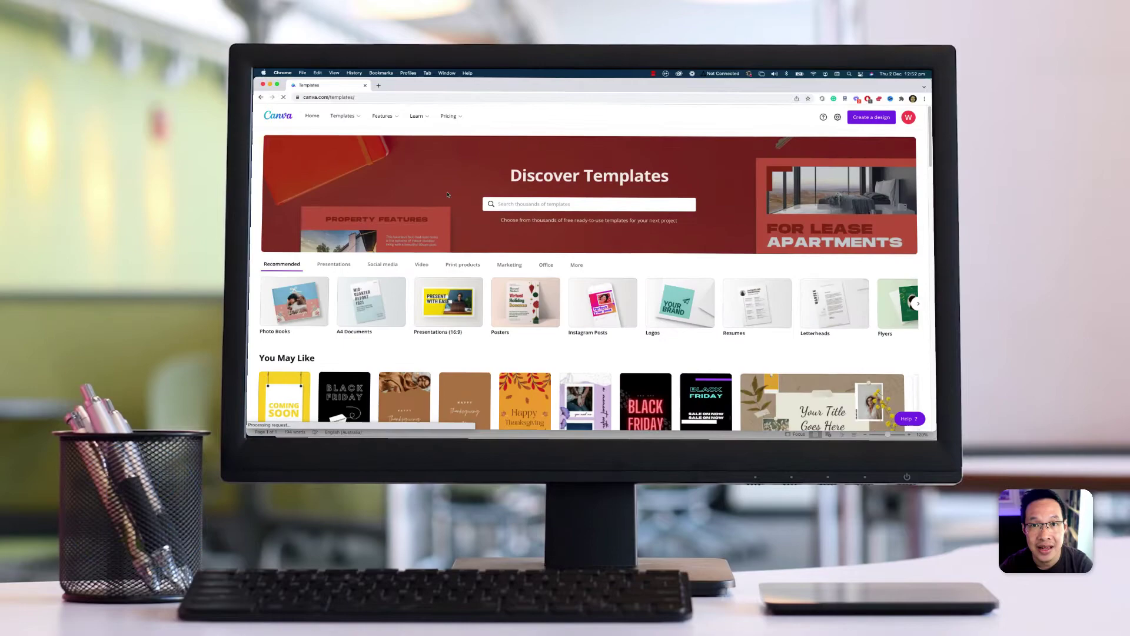
scroll(447, 188, down, 5)
scroll(448, 196, down, 3)
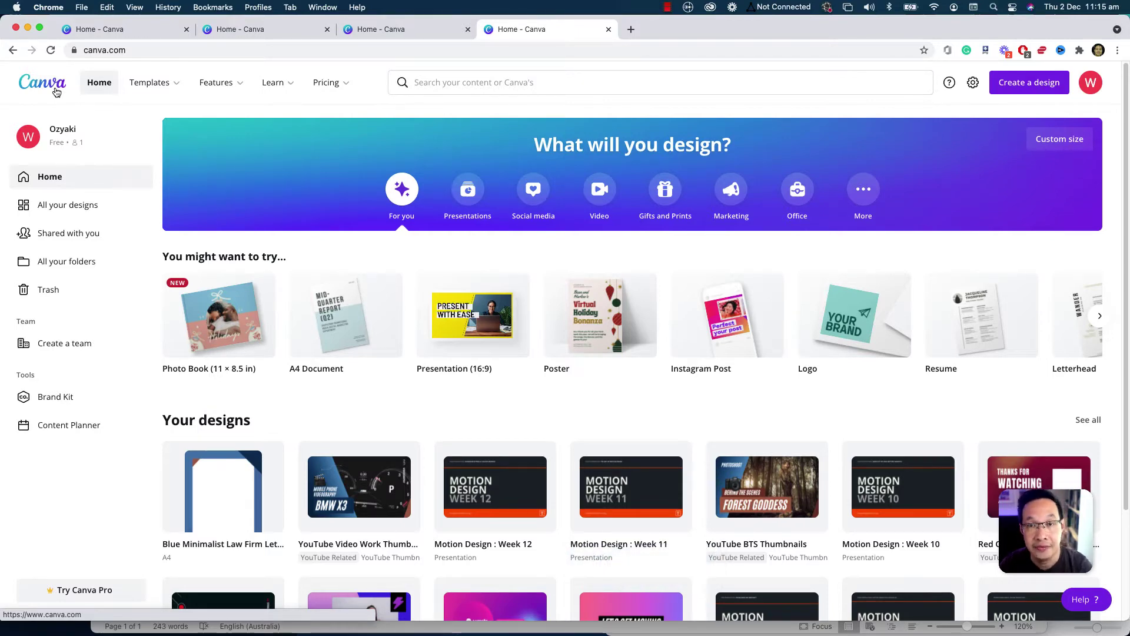
- Search 'letterhead' and open the Black and Yellow Minimalist Law Firm Letterhead template
click(451, 89)
text(let)
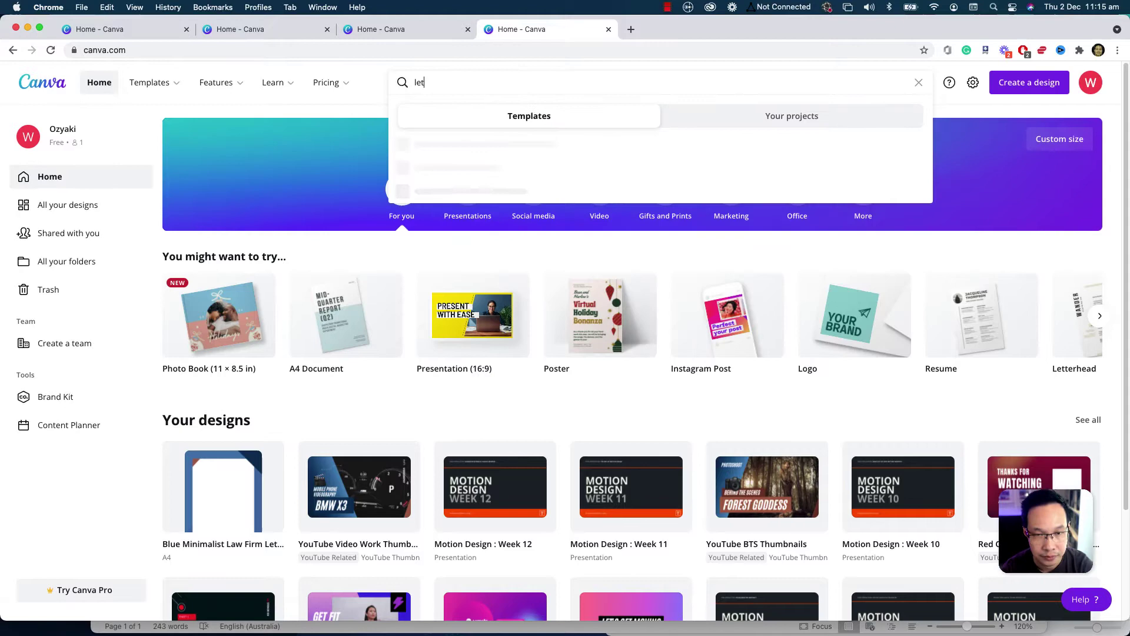
text(terhead)
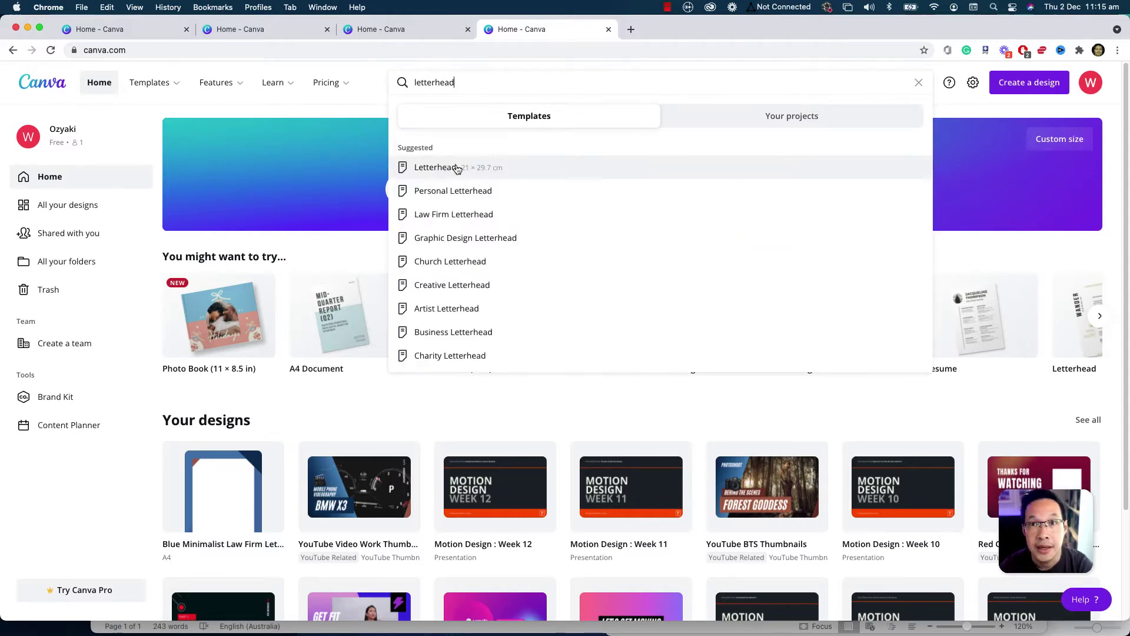
click(457, 169)
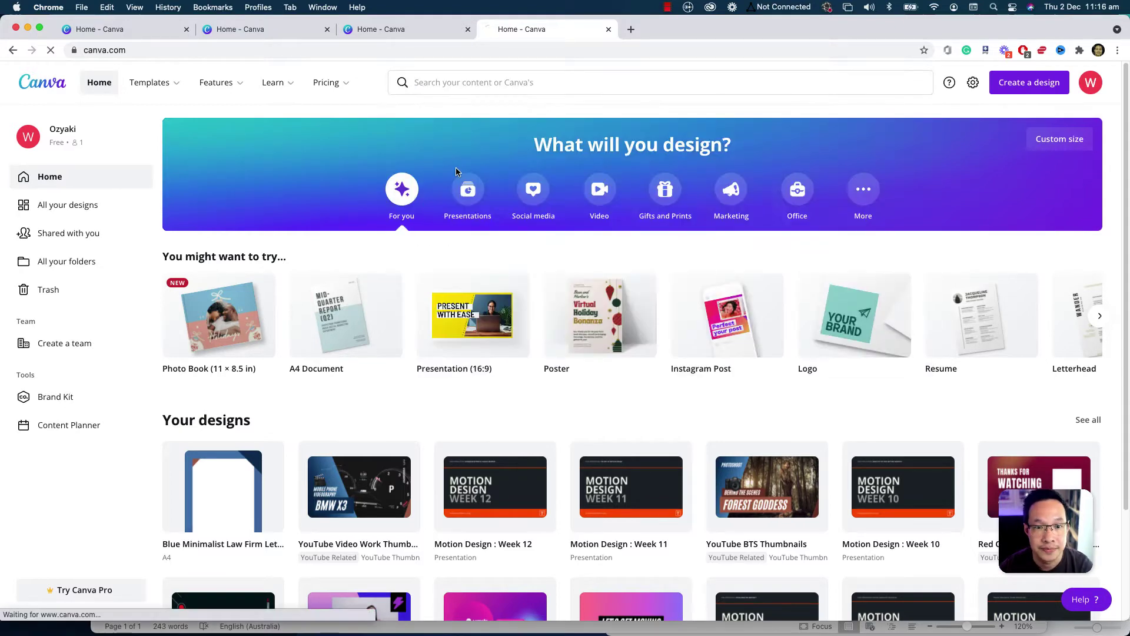
scroll(414, 315, down, 2)
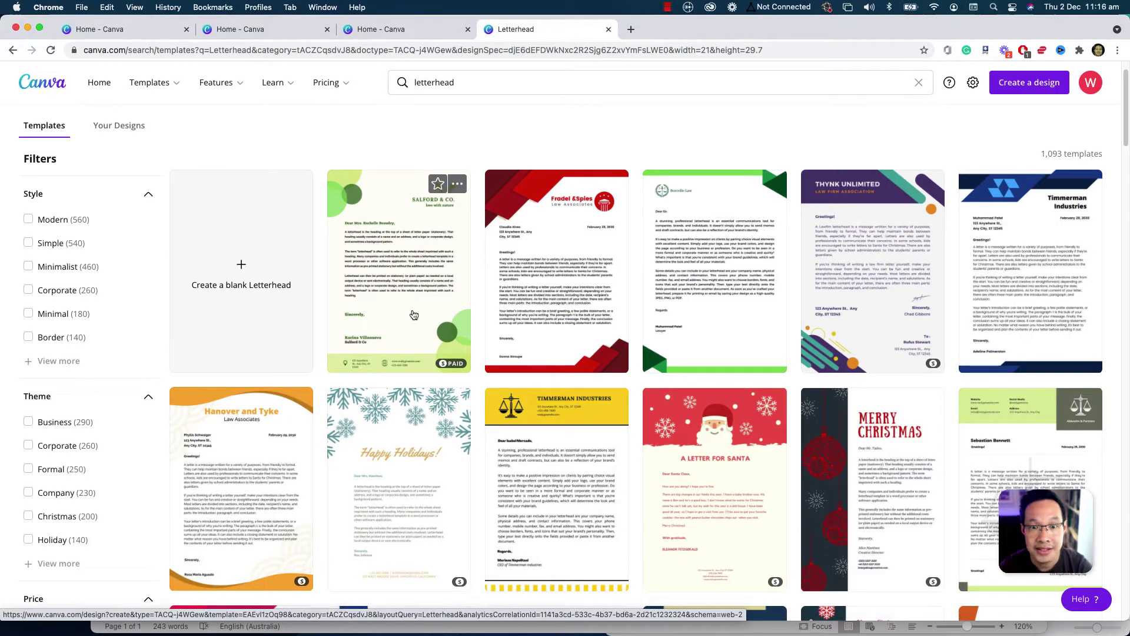
scroll(442, 302, down, 10)
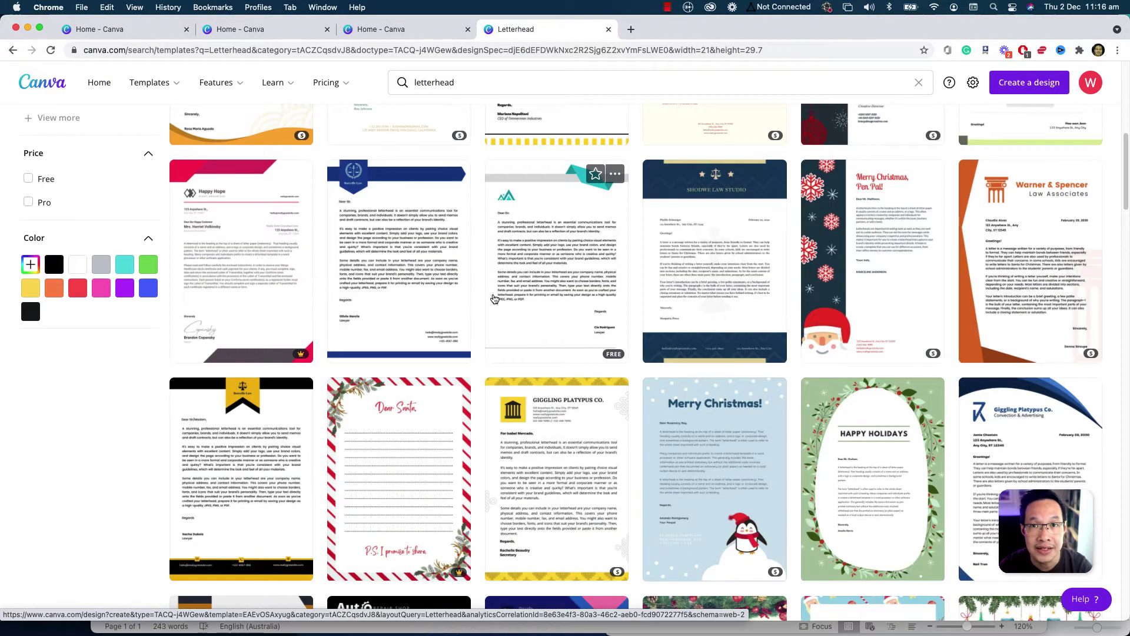
scroll(495, 299, down, 1)
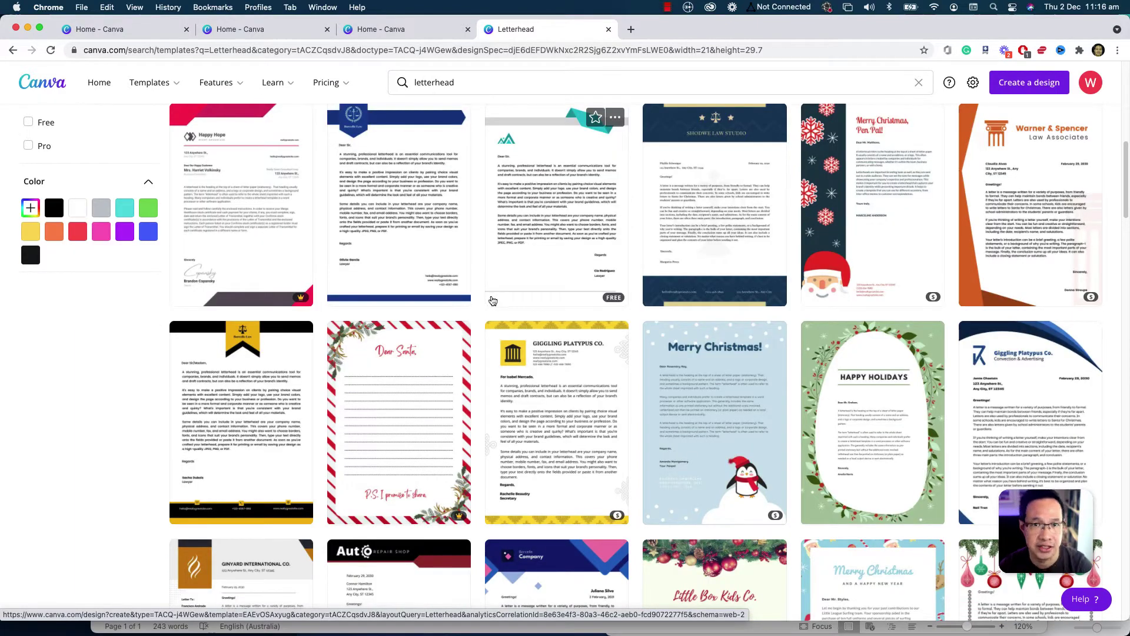
scroll(465, 297, down, 2)
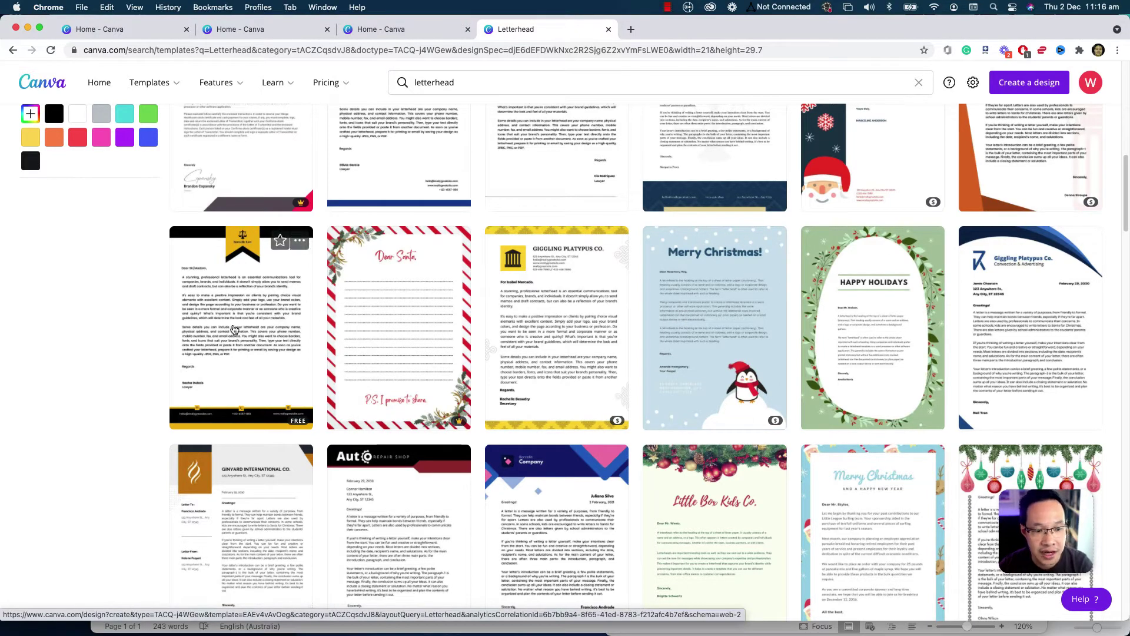
click(260, 326)
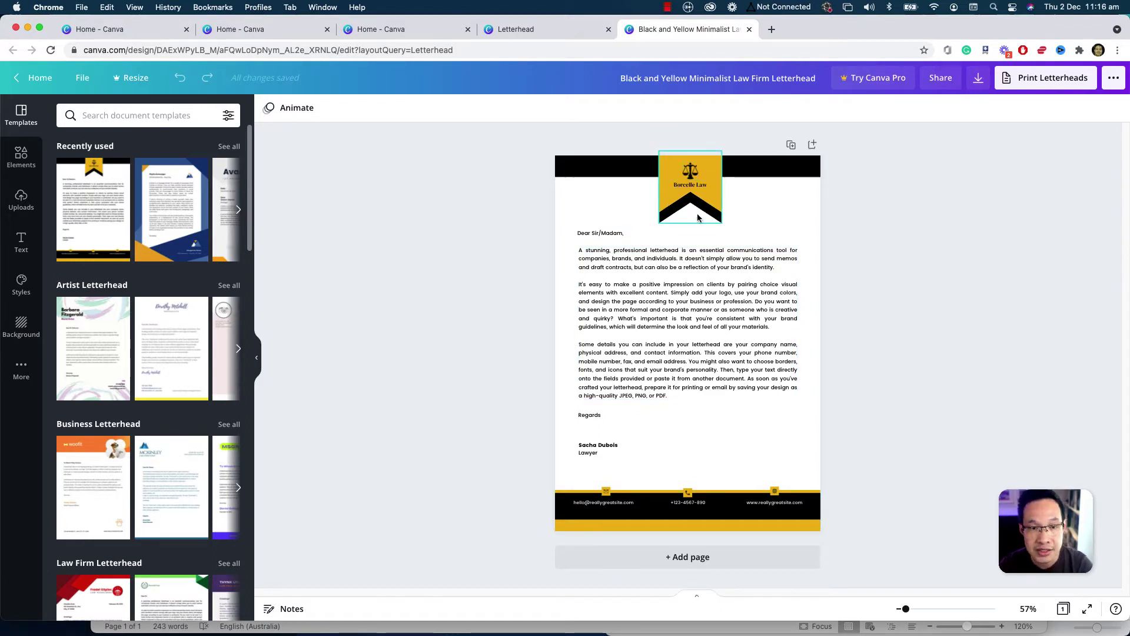
- Delete the scales icon from the header logo
click(630, 174)
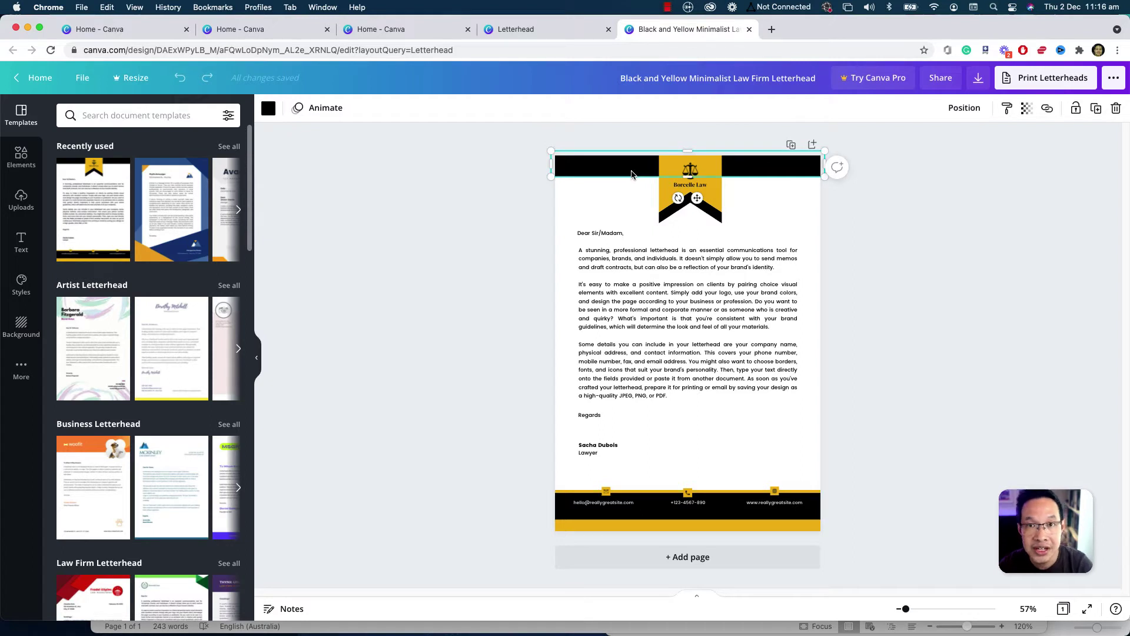
click(688, 172)
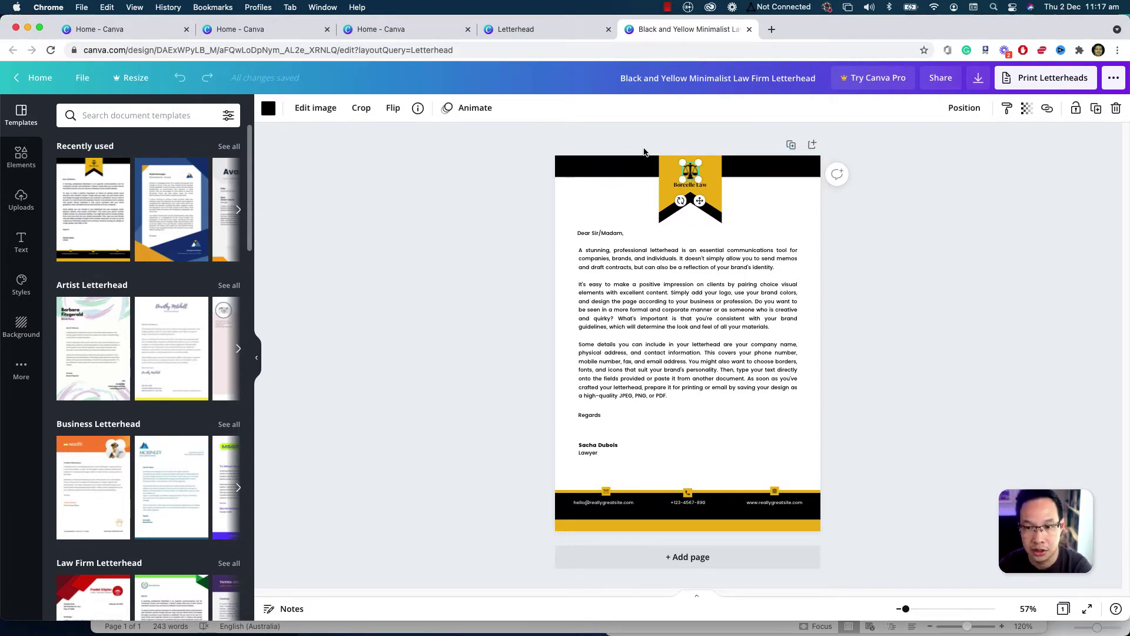
key(Delete)
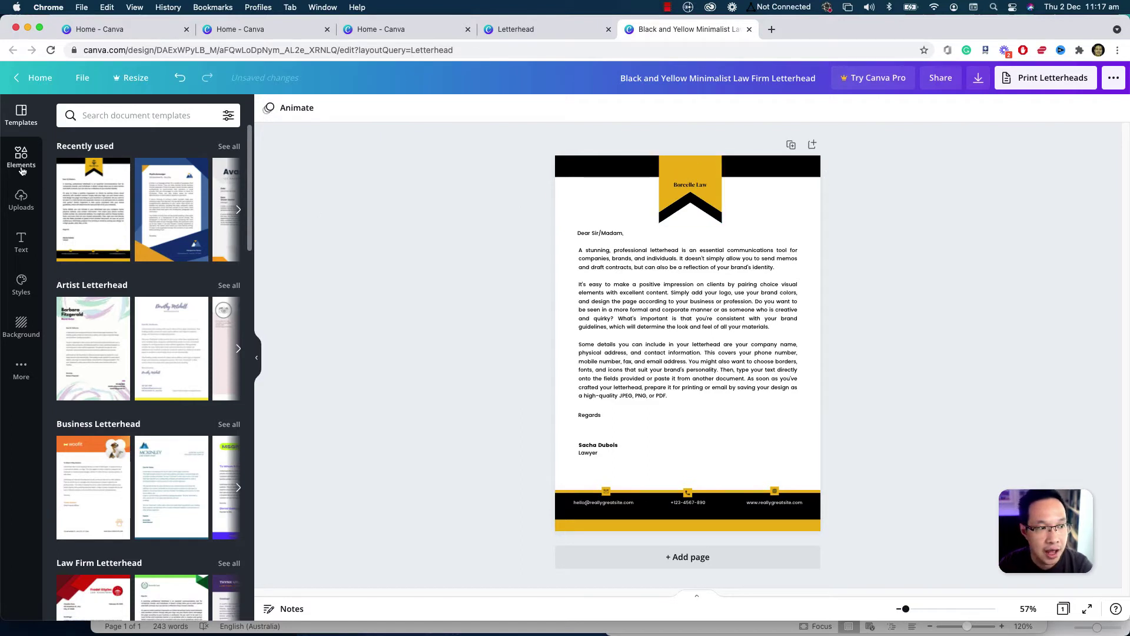
- Add the uploaded logo and shrink it to fit inside the yellow header banner
click(21, 156)
scroll(132, 274, down, 5)
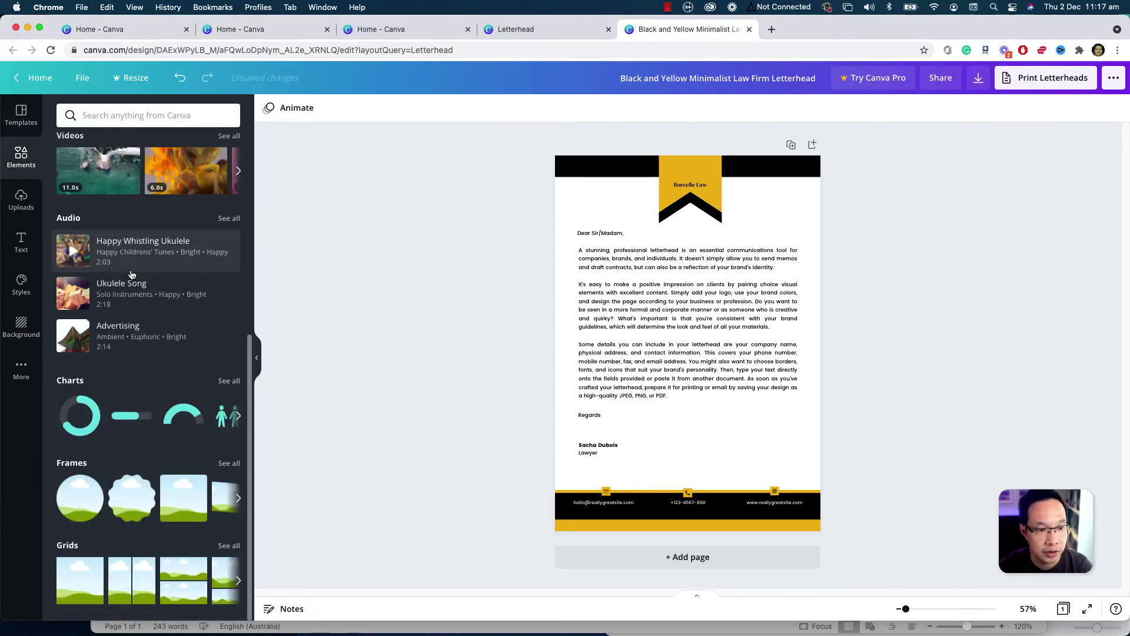
click(22, 199)
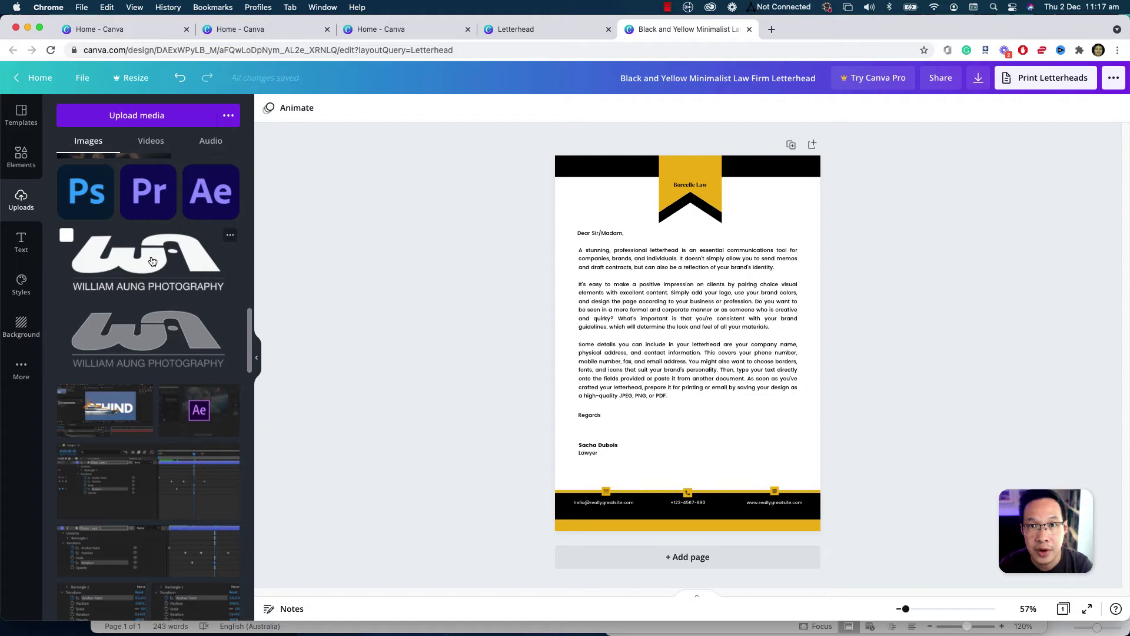
click(146, 266)
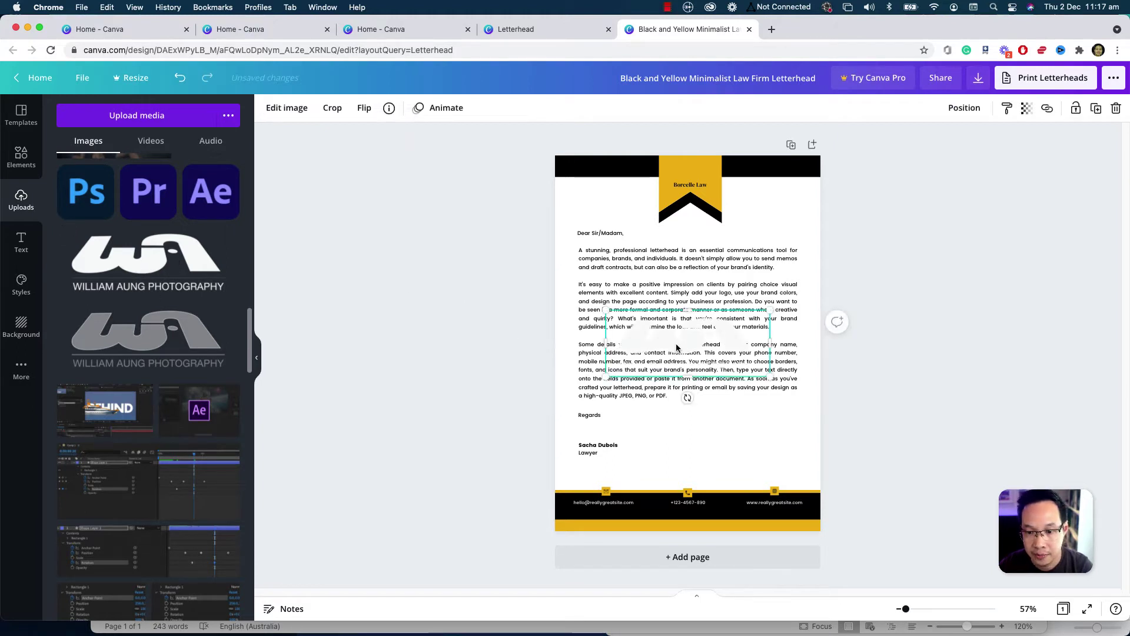
drag(679, 349, 694, 180)
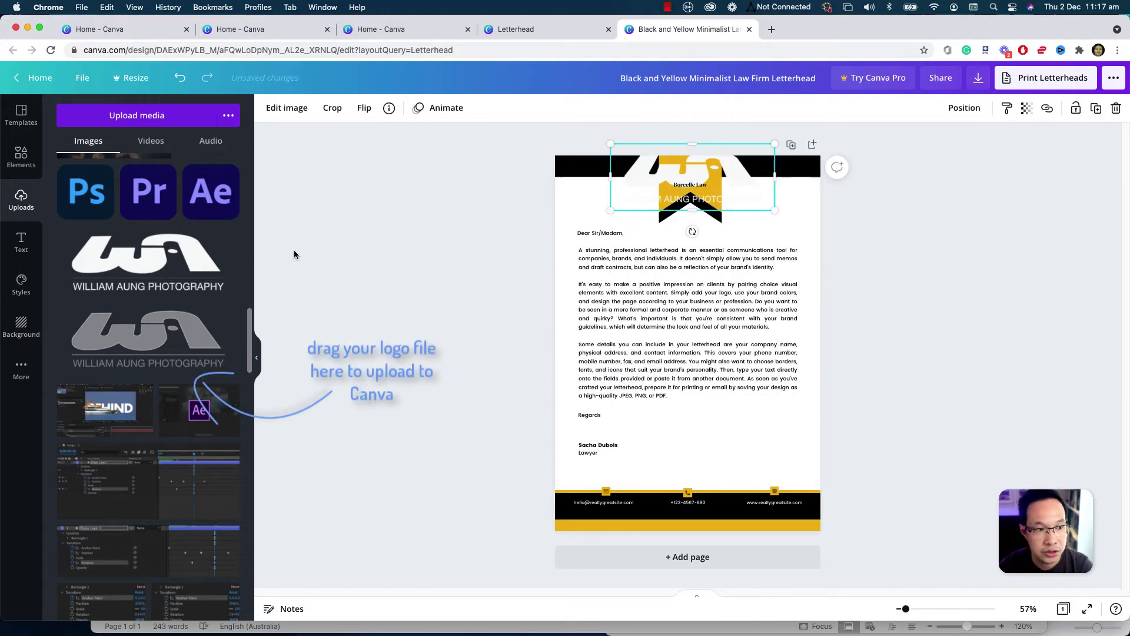
drag(611, 210, 688, 176)
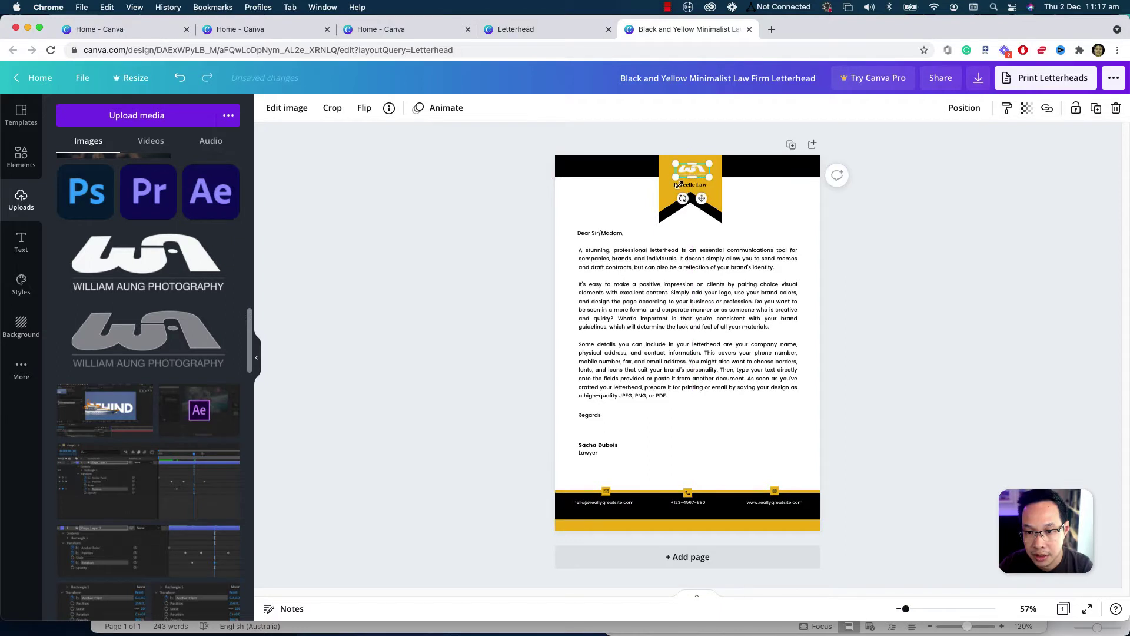
- Set the Borcelle Law name text's colour to white
click(768, 207)
click(693, 186)
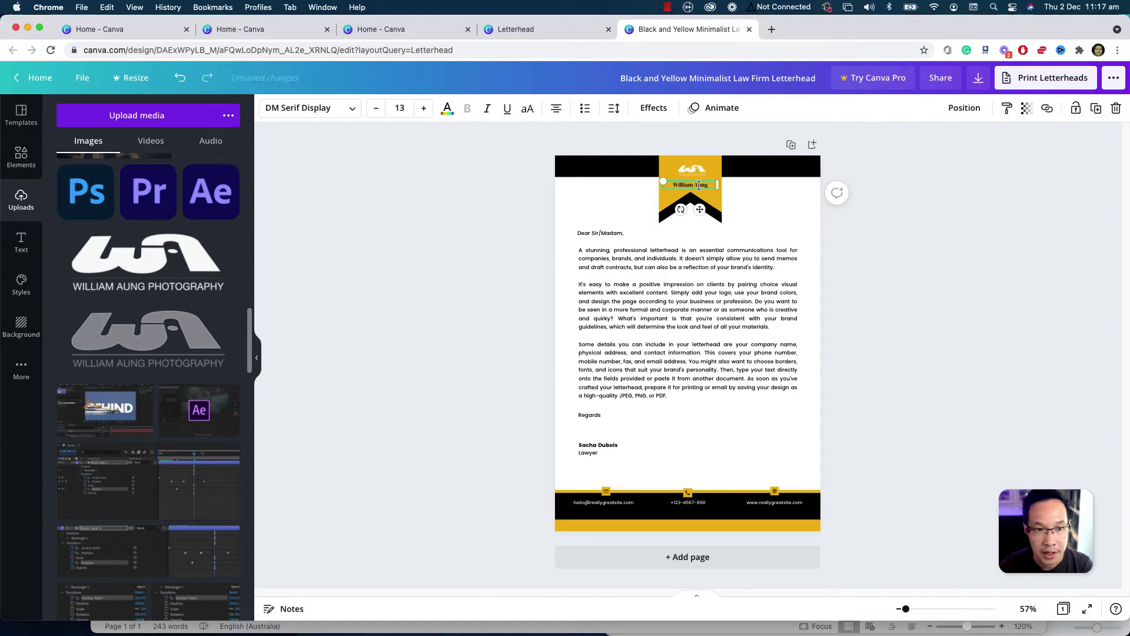
click(447, 107)
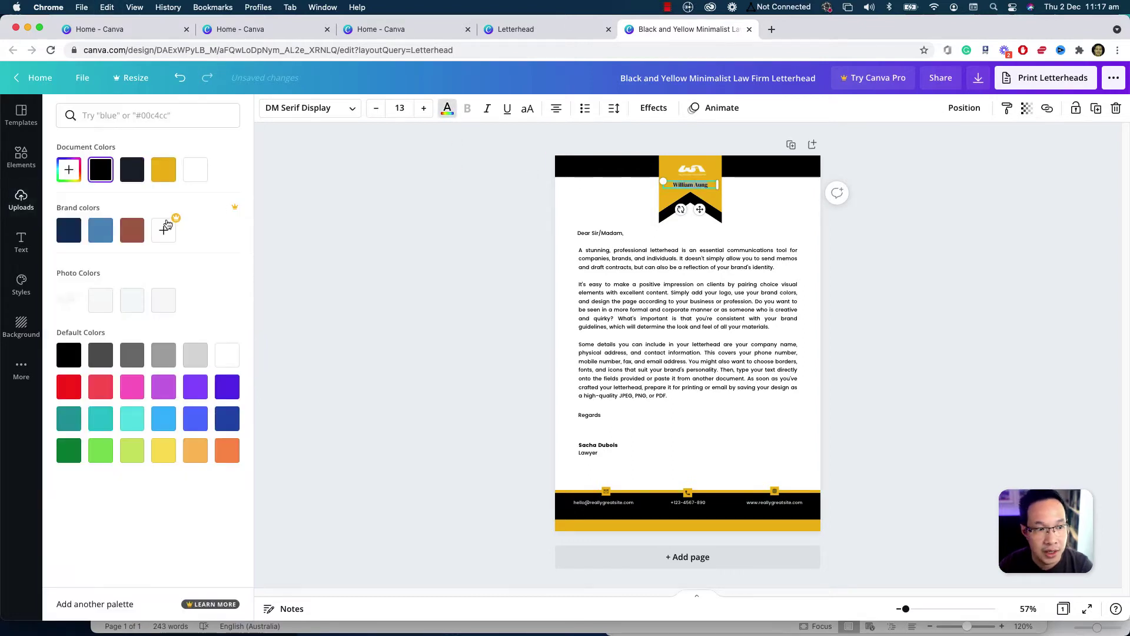
key(Escape)
click(802, 222)
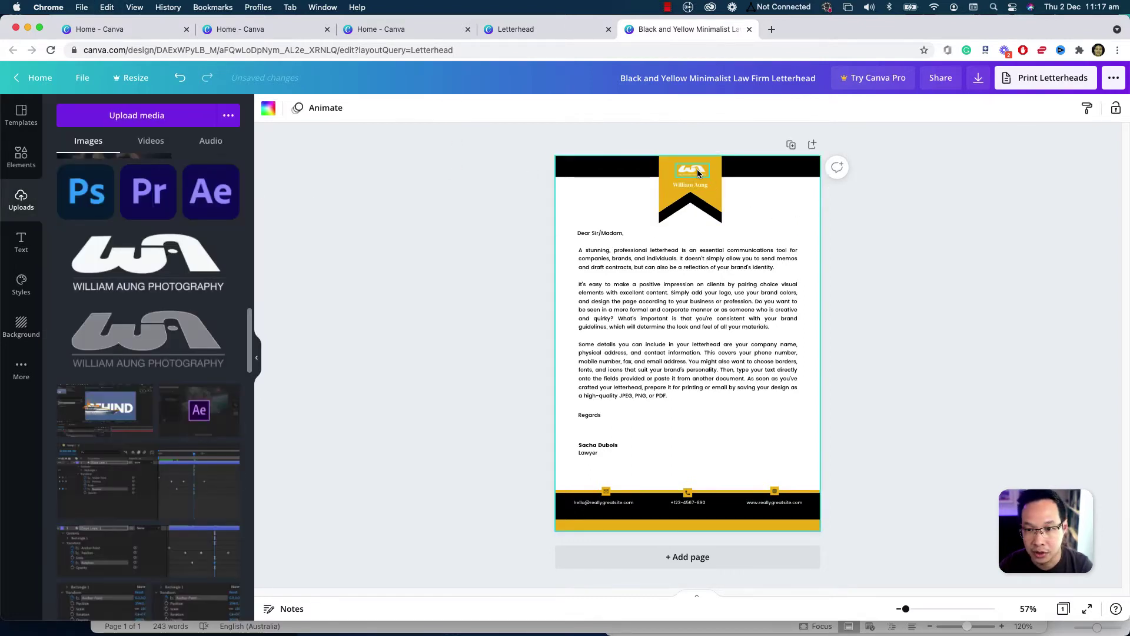
- Nudge the logo slightly lower and change the name font to Poppins Medium
click(695, 175)
drag(701, 198, 702, 201)
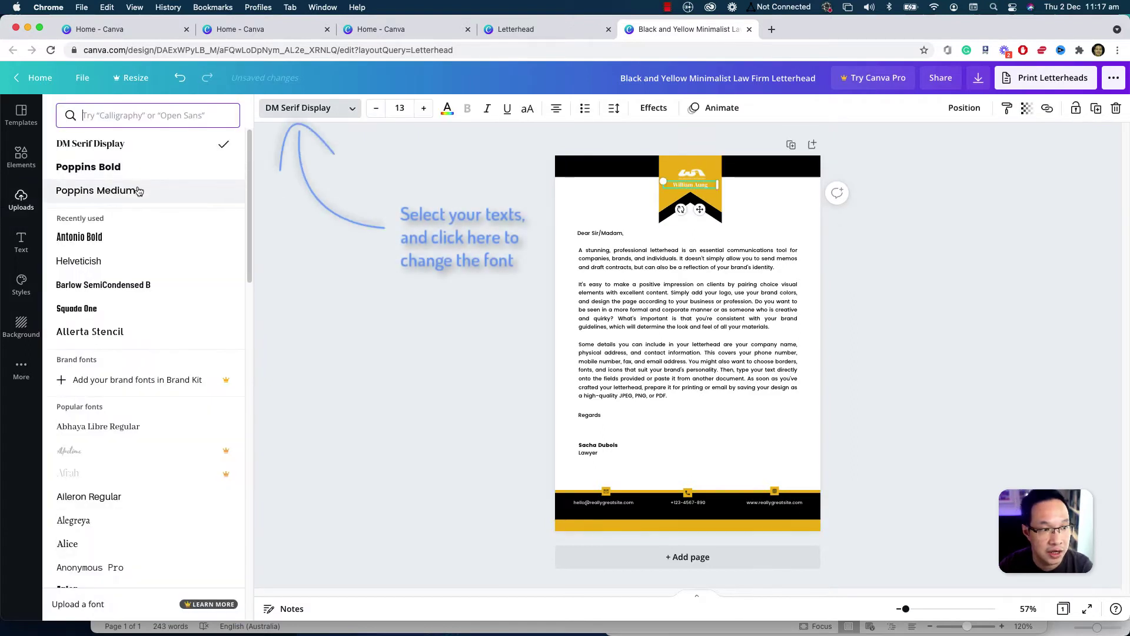
click(95, 190)
click(698, 175)
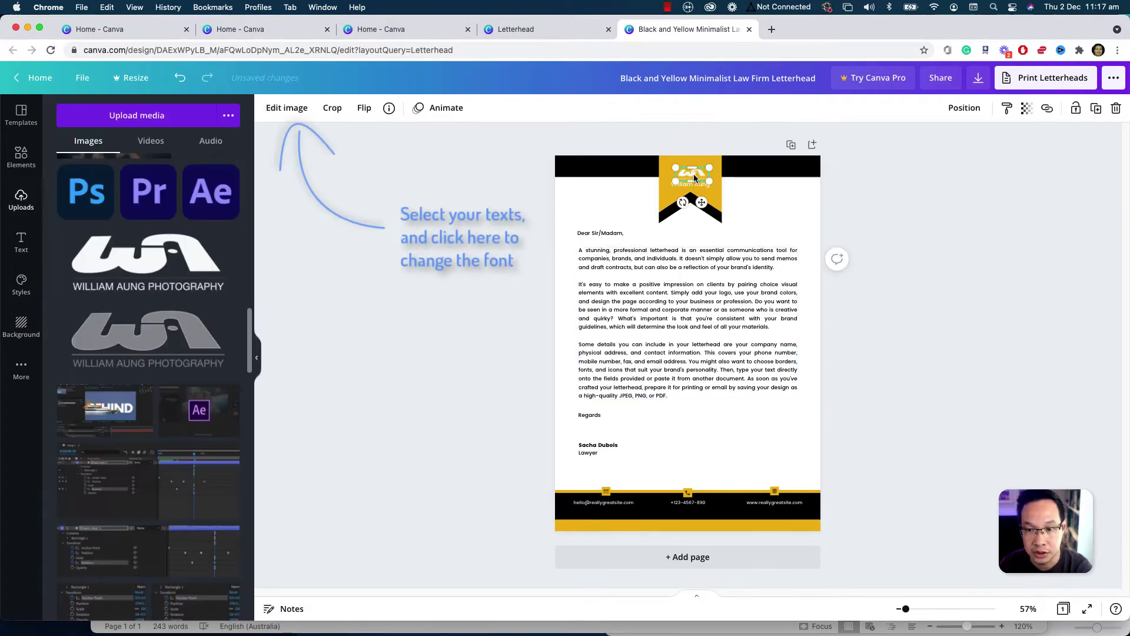
click(639, 276)
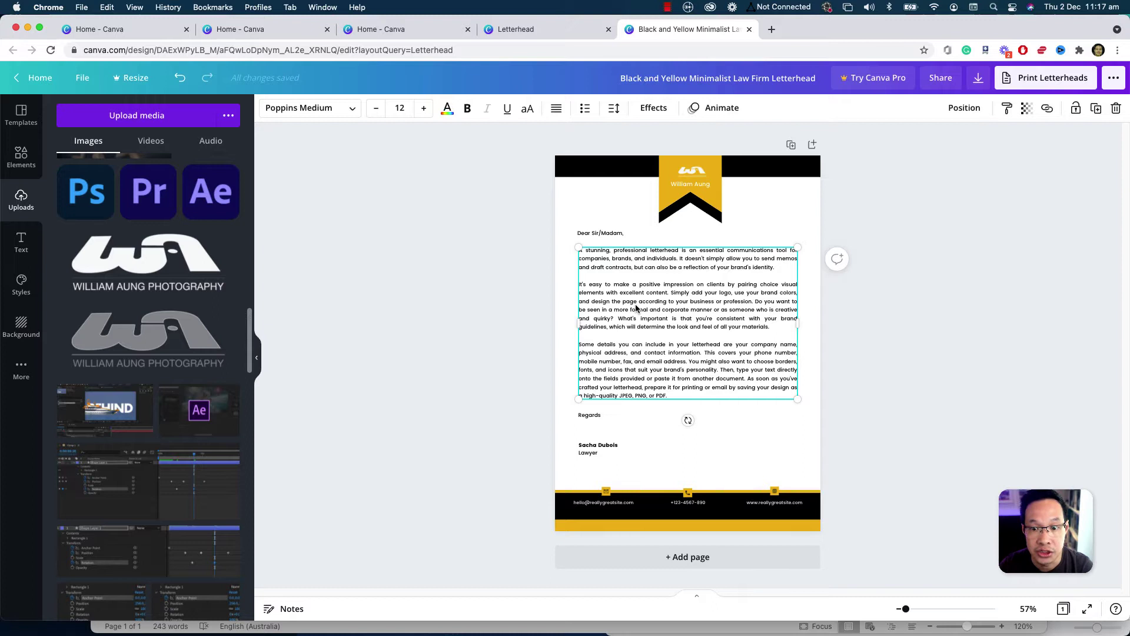
- Delete the sample body text, signature lines and Regards sign-off
double_click(636, 308)
key(BackSpace)
key(BackSpace)
key(BackSpace)
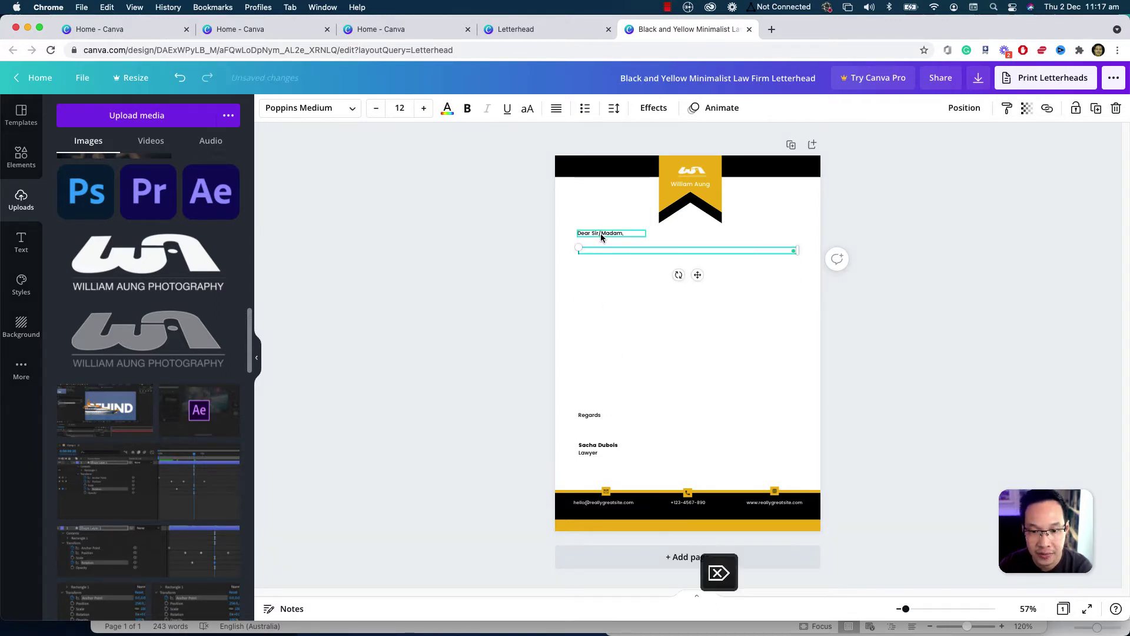
click(594, 453)
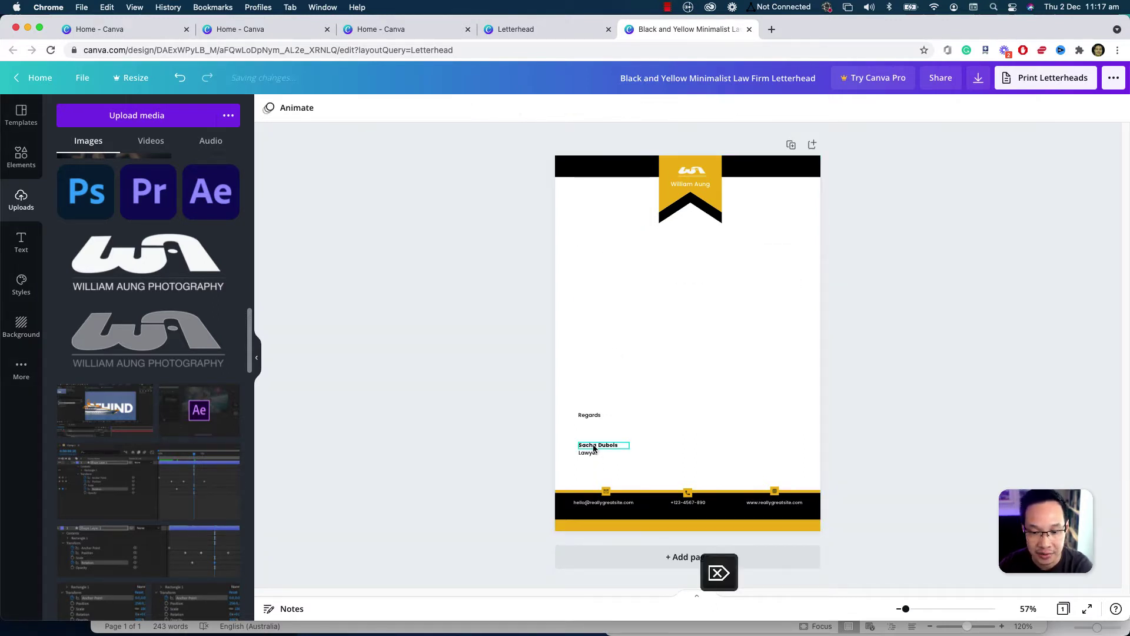
key(BackSpace)
click(595, 418)
key(BackSpace)
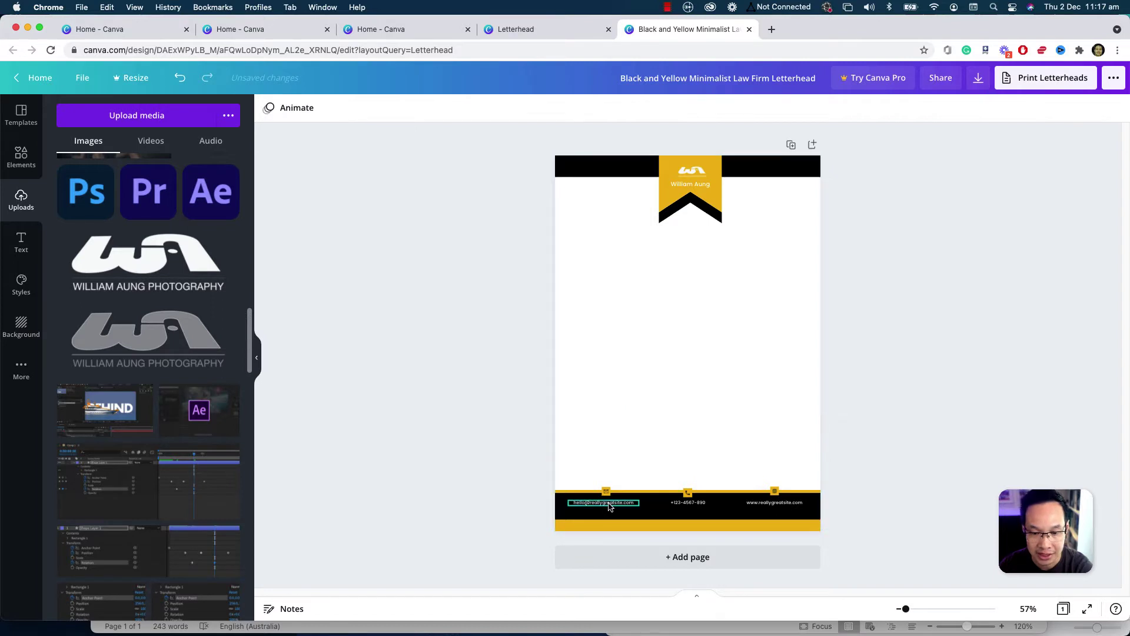
- Replace the footer's placeholder email with the studio's own email address
double_click(589, 503)
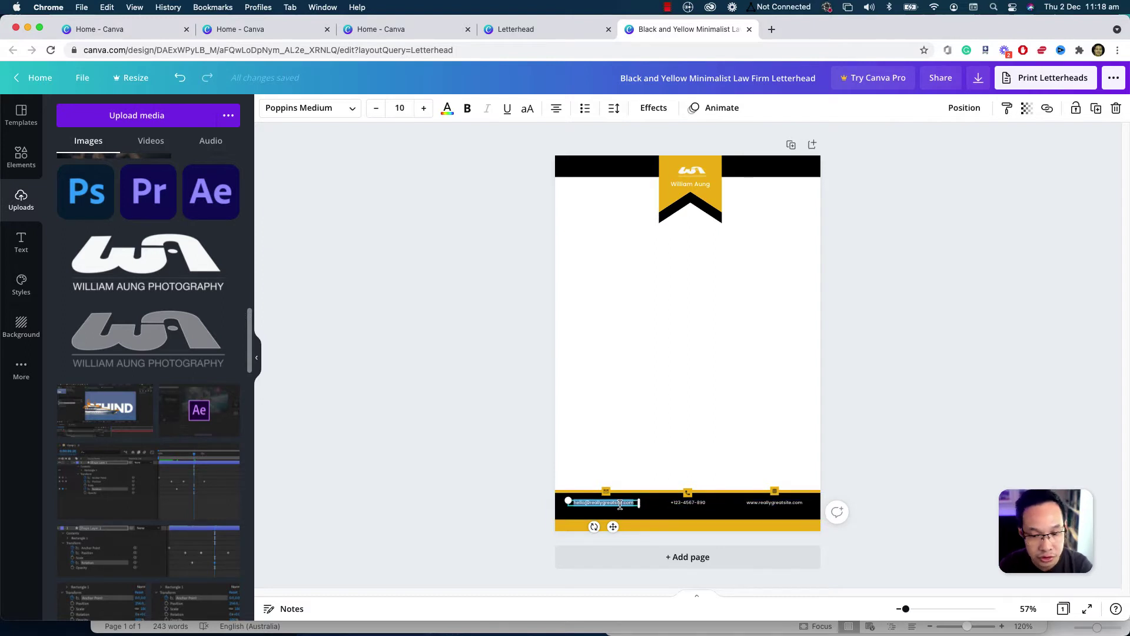
double_click(582, 505)
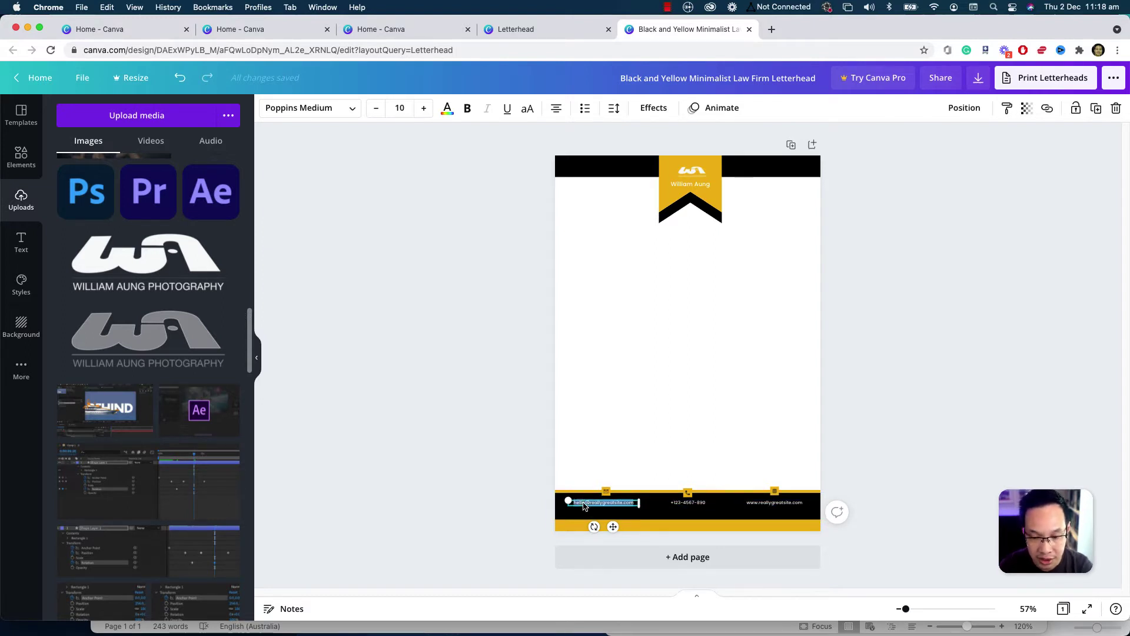
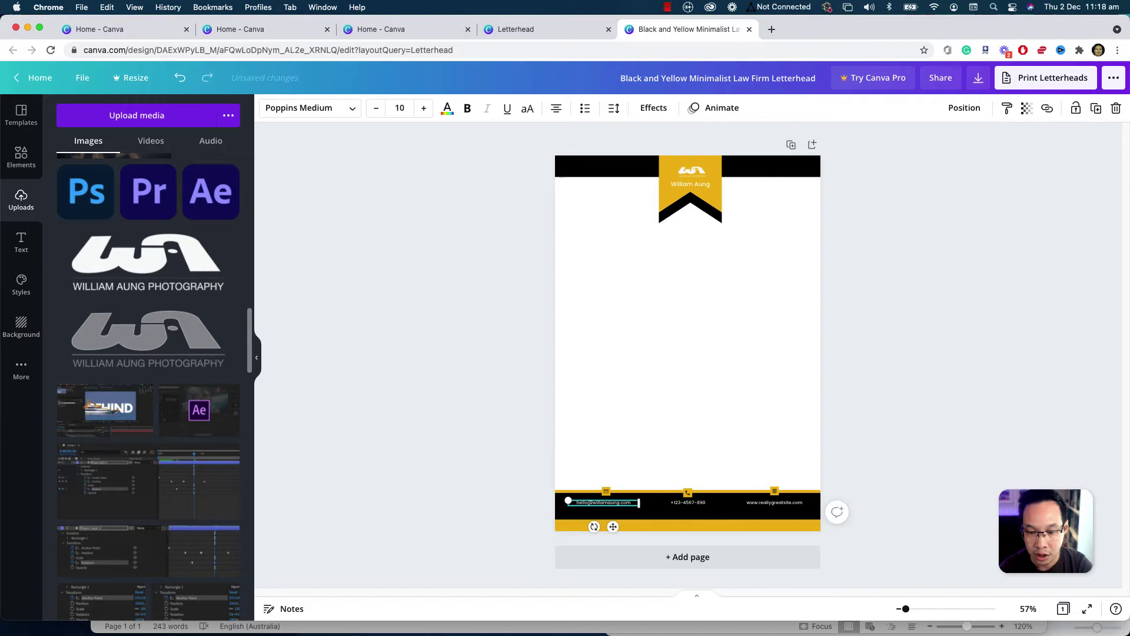
- Turn the top bar navy and try navy, light blue and brown on the logo ribbon
click(845, 464)
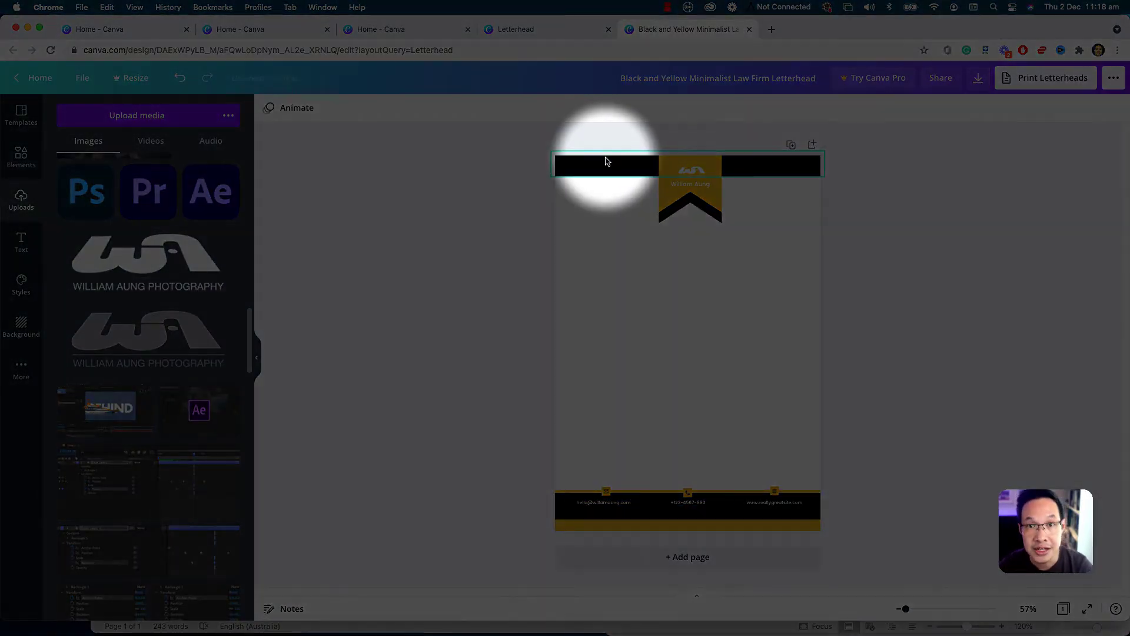
click(605, 159)
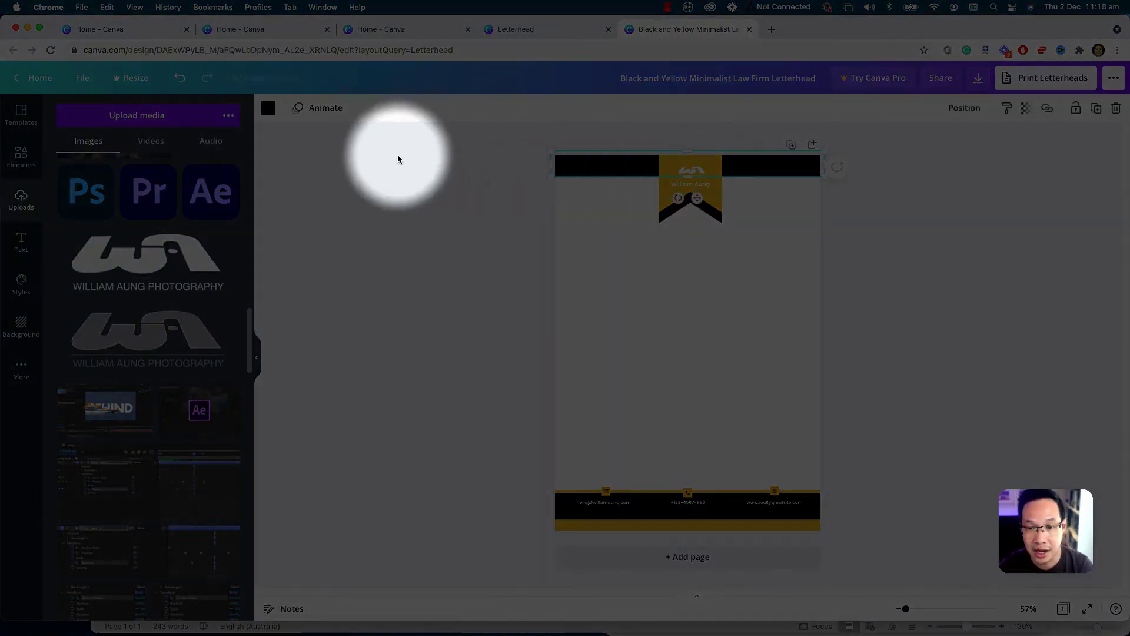
click(269, 108)
click(69, 230)
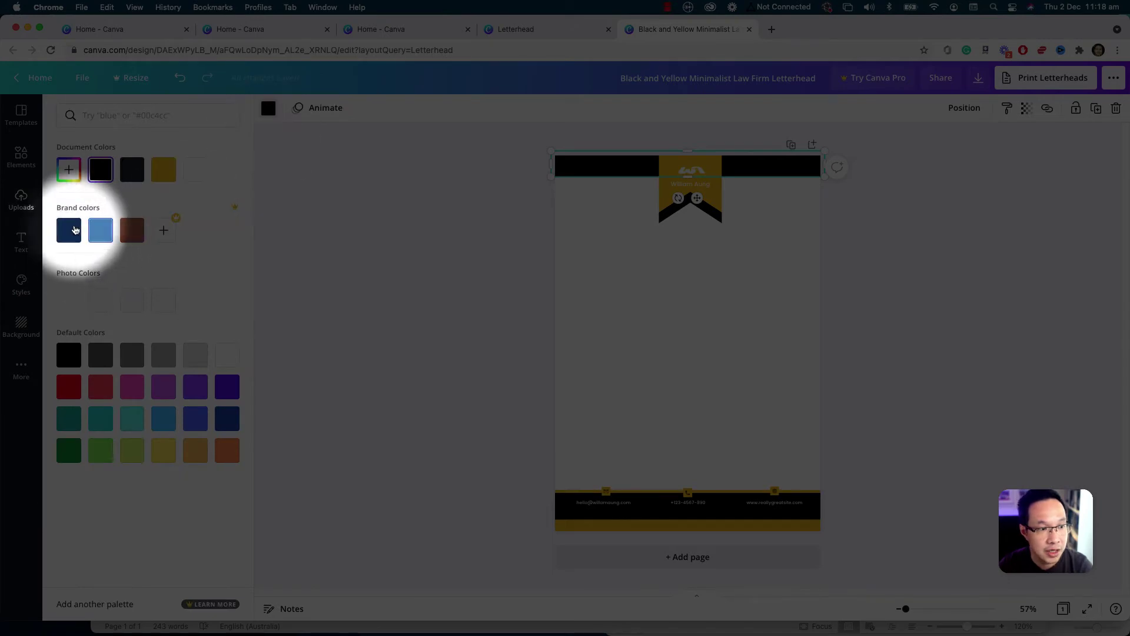
click(679, 206)
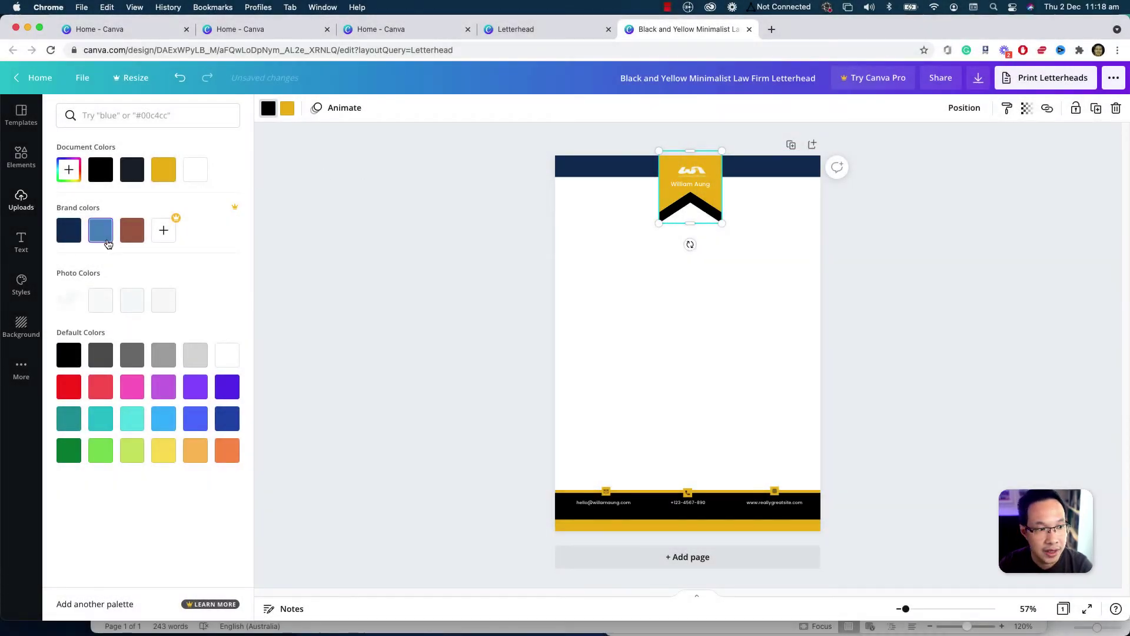
click(69, 231)
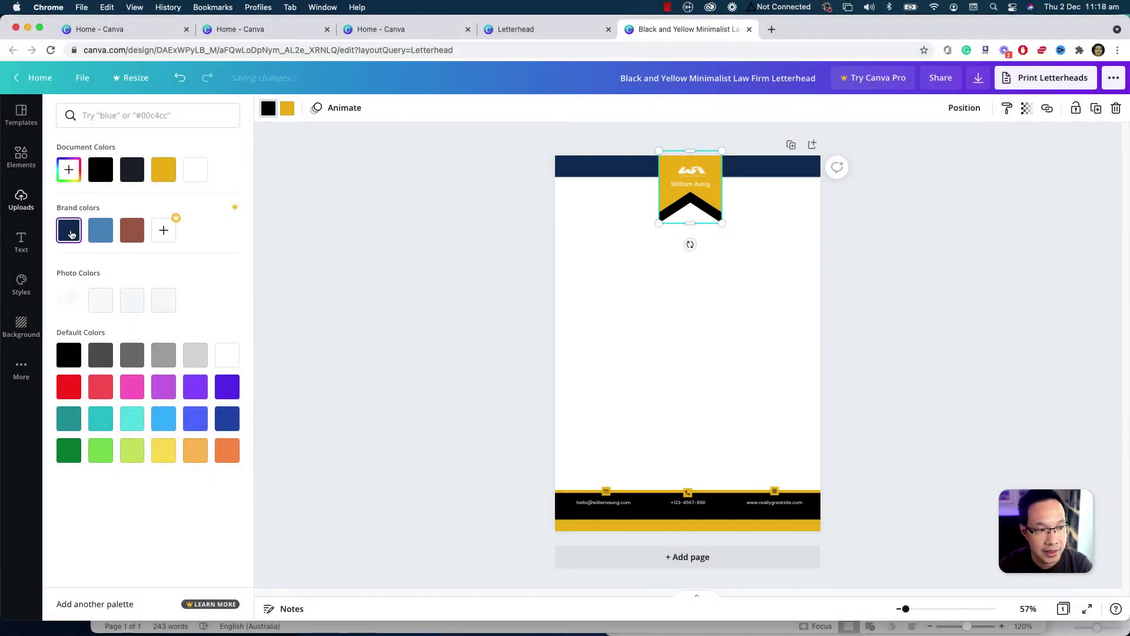
click(111, 235)
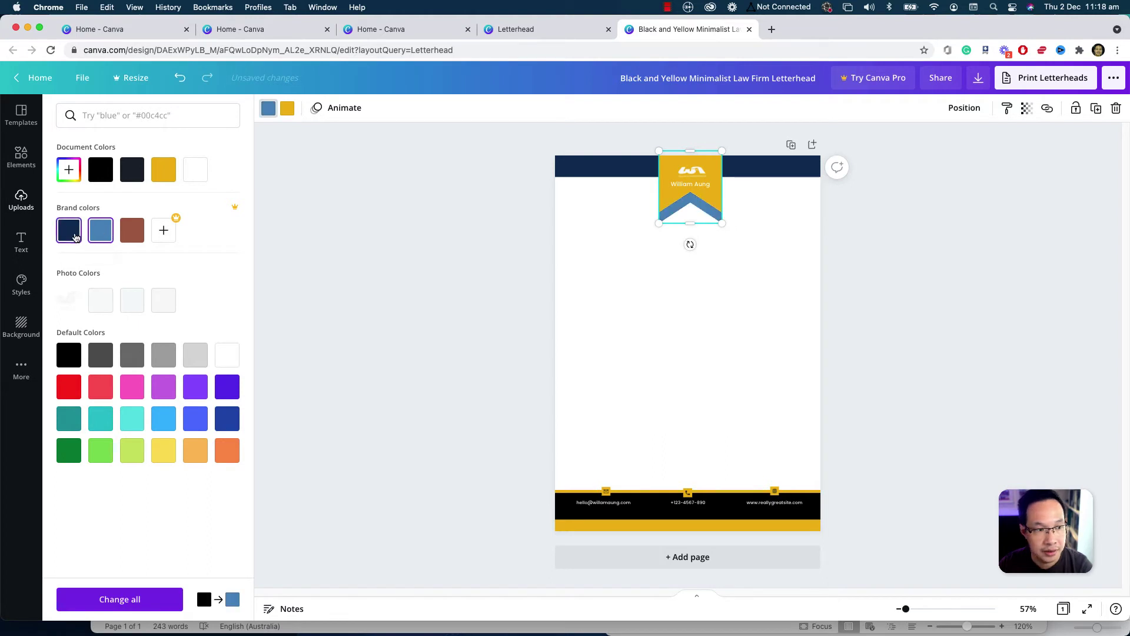
click(132, 231)
- Make the footer strip light blue, footer bar navy, and ribbon light blue with navy chevron
click(575, 495)
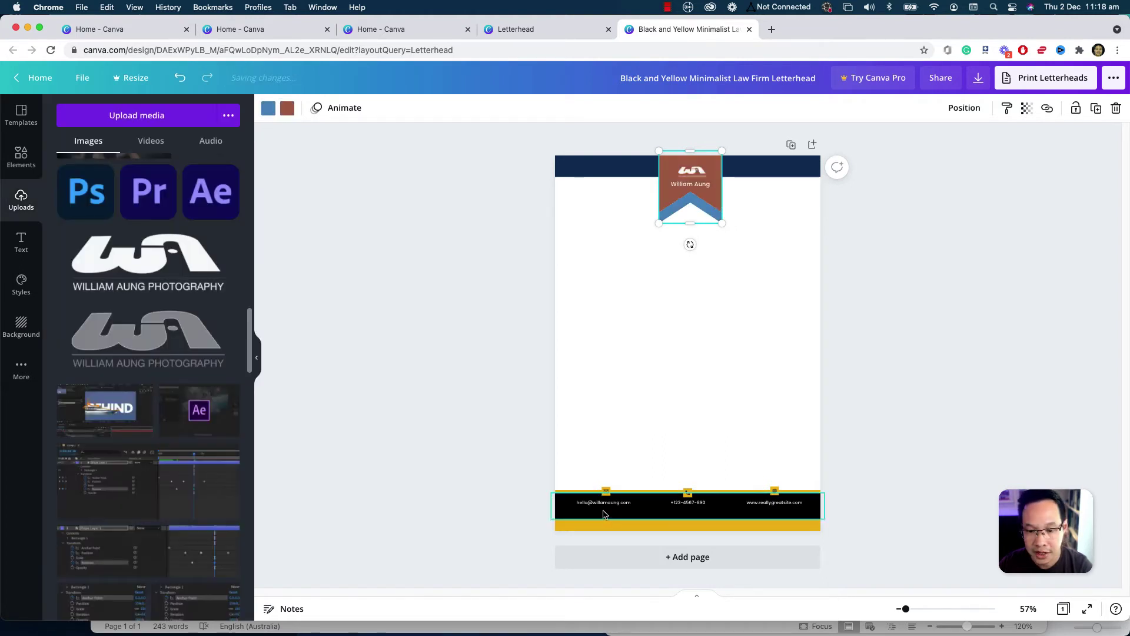
click(575, 491)
click(575, 491)
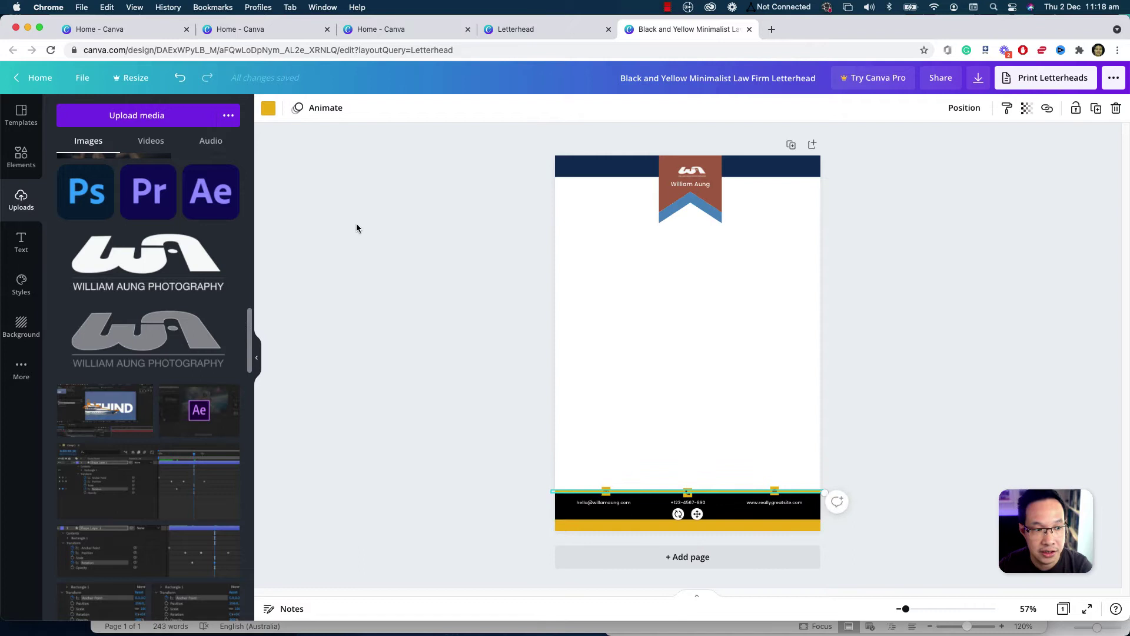
click(268, 109)
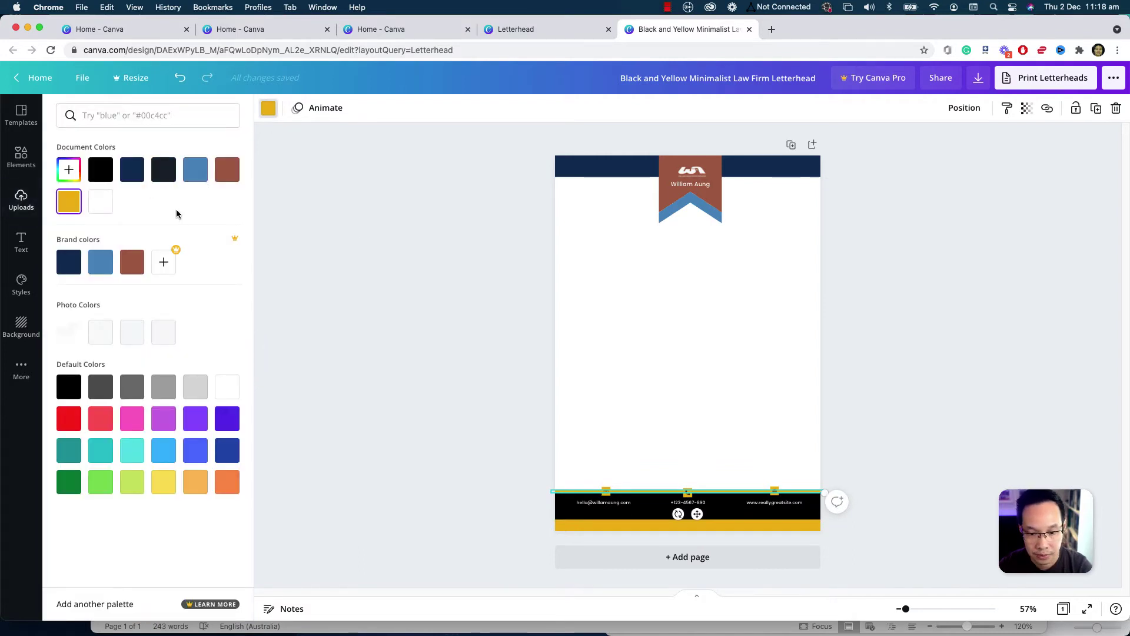
click(100, 261)
click(600, 512)
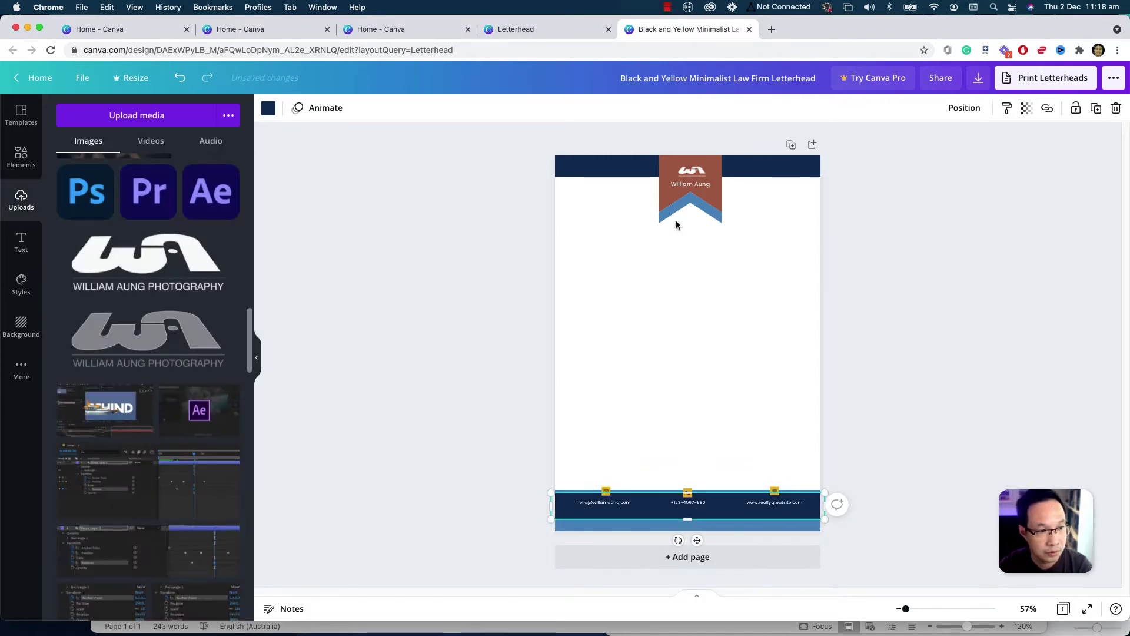
click(677, 211)
click(269, 107)
click(101, 260)
click(615, 493)
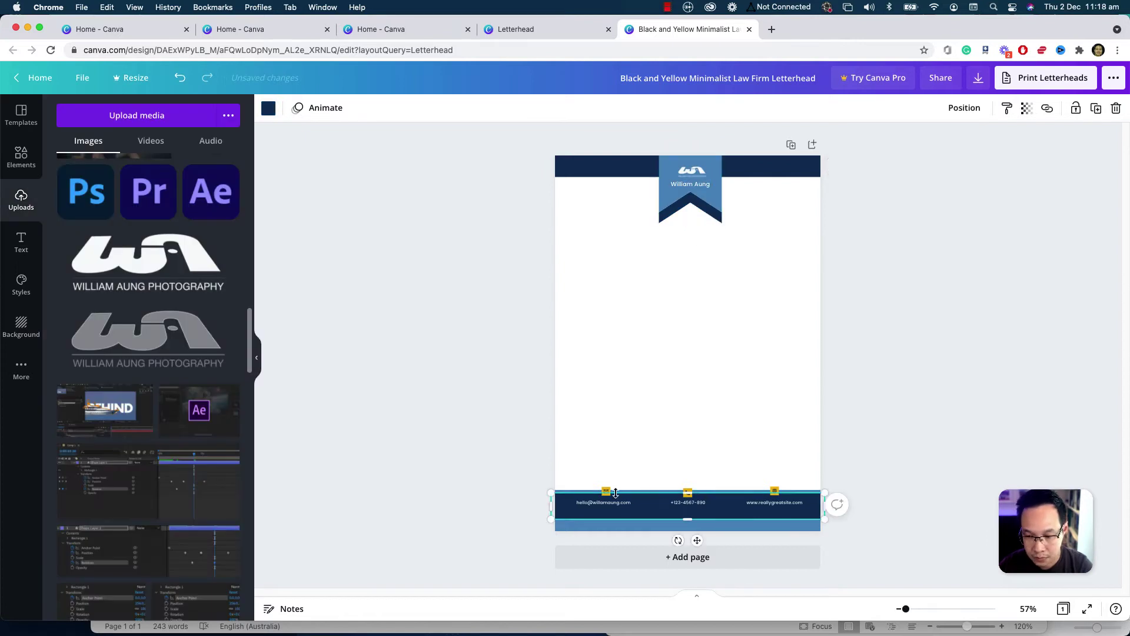
- Recolour the email icon and all other footer icons light blue
scroll(615, 493, up, 3)
click(567, 469)
click(269, 107)
click(195, 170)
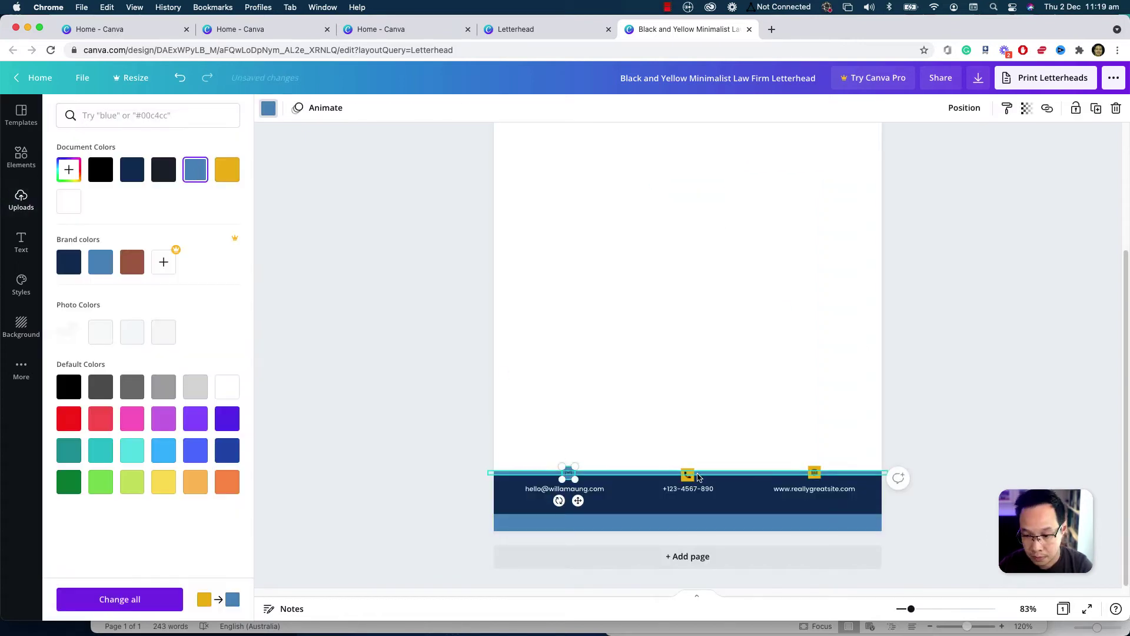
click(119, 598)
- Replace the footer's placeholder website with the studio's own website address
click(814, 489)
click(814, 488)
text(www)
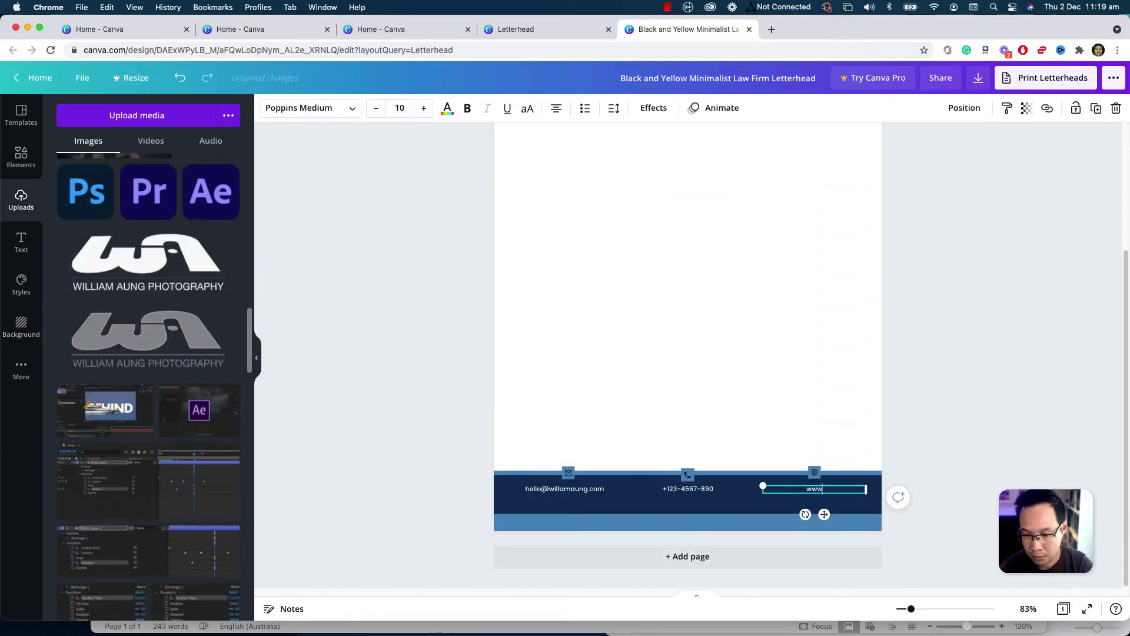
text(liamaung.com)
click(964, 359)
scroll(964, 359, down, 3)
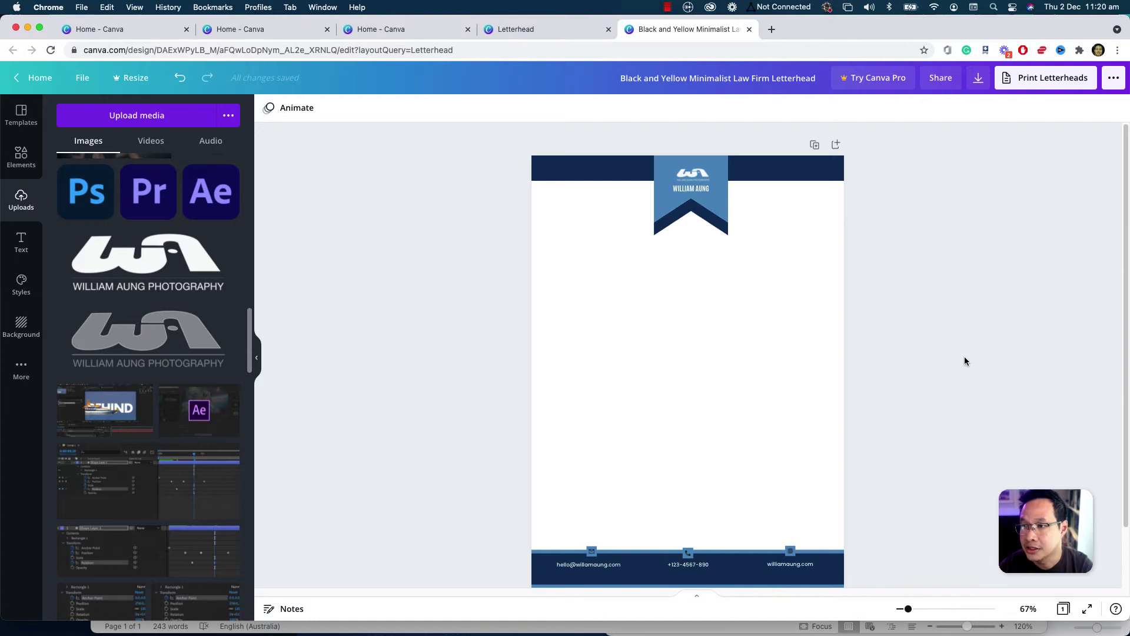
- Download the letterhead as a PDF Print file into the CANVA folder
click(978, 78)
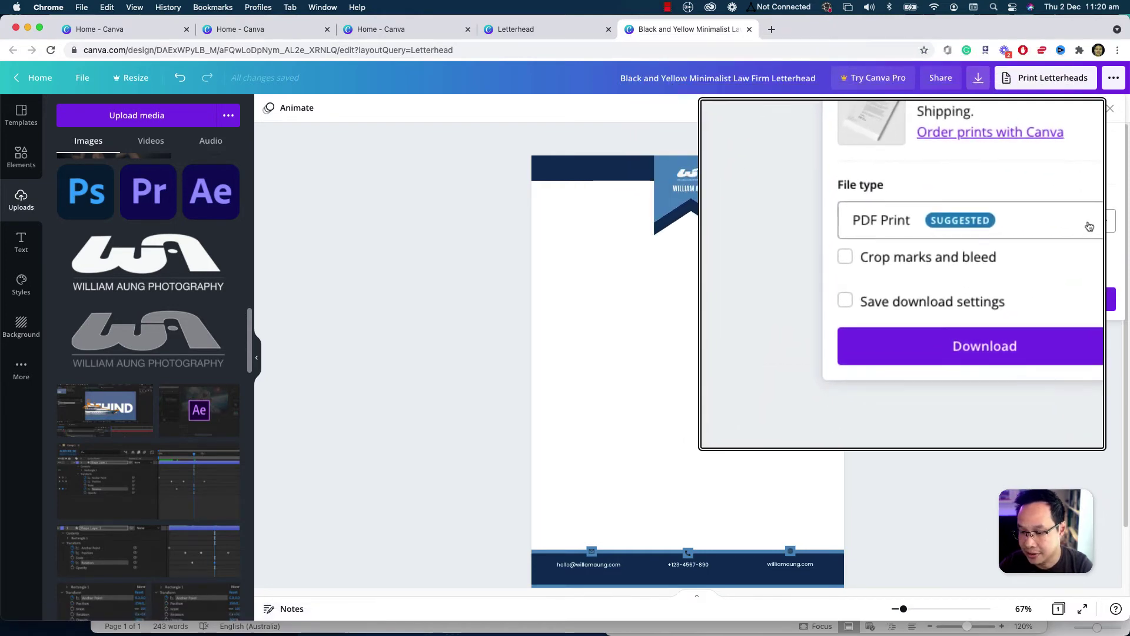
click(1102, 299)
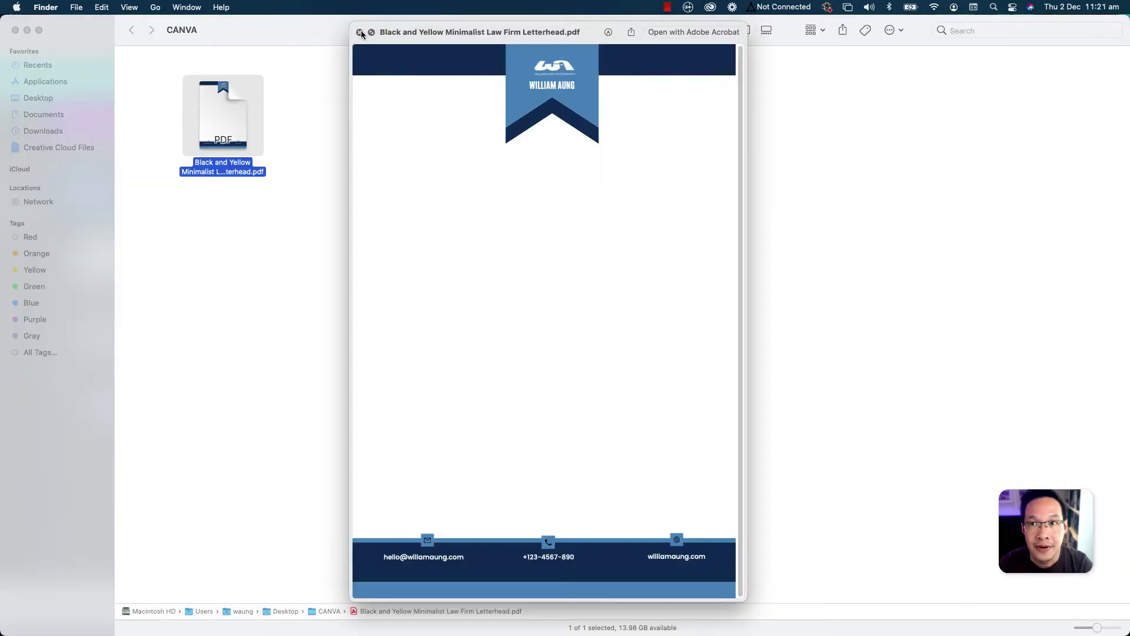
click(360, 32)
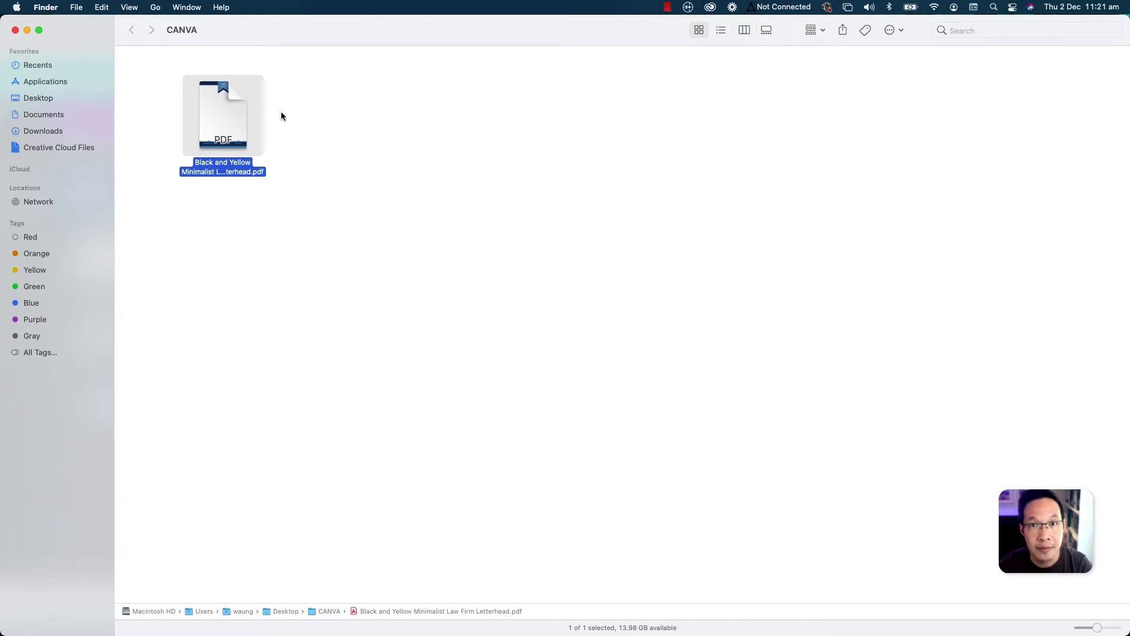
- Quick Look the downloaded letterhead PDF in Finder
key(space)
key(space)
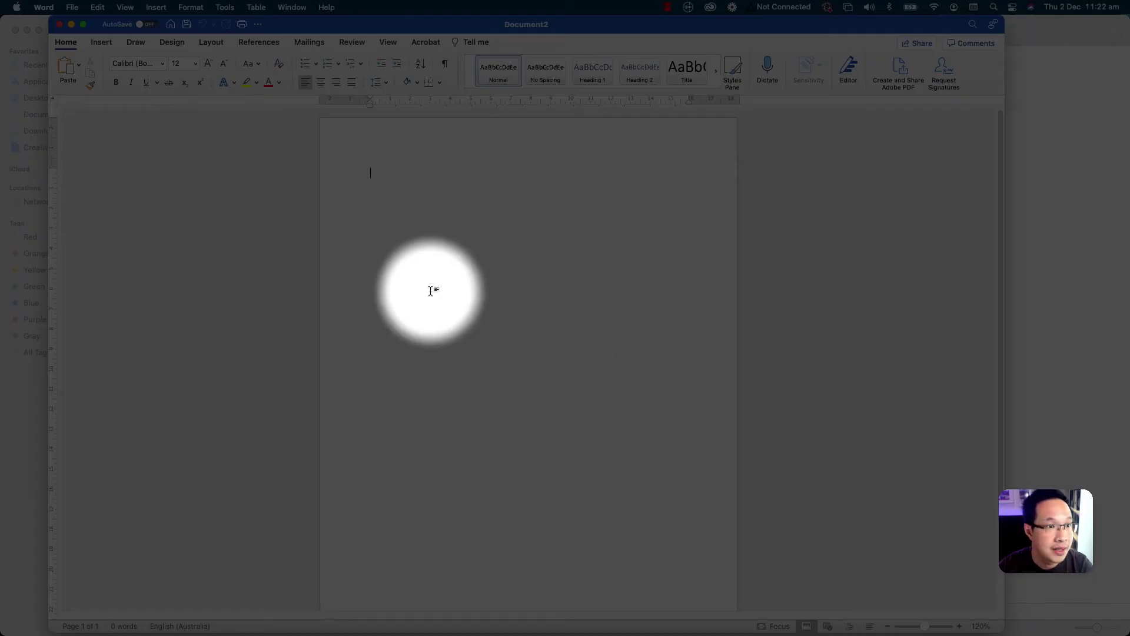
- Choose a picture watermark in Word and pick the letterhead PDF from the CANVA folder
click(172, 43)
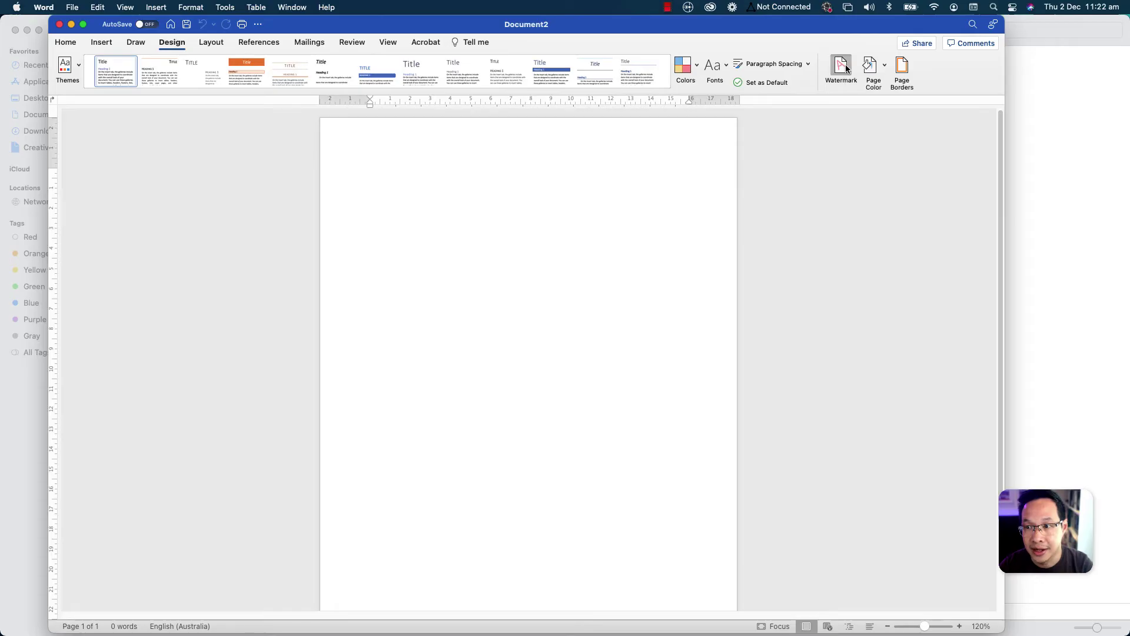
click(845, 66)
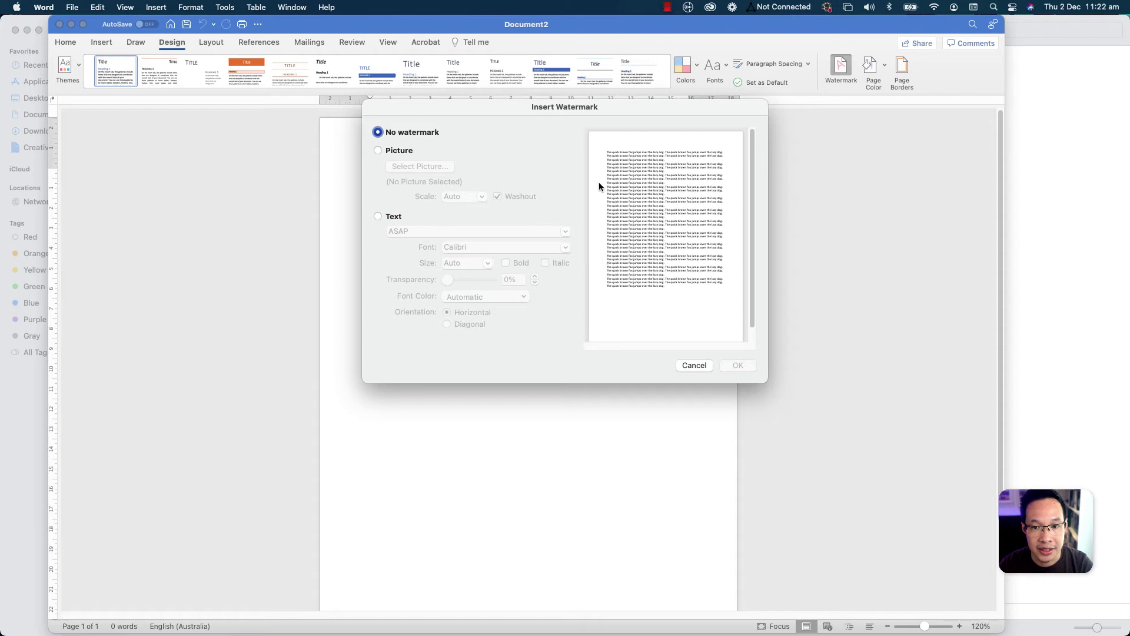
click(378, 150)
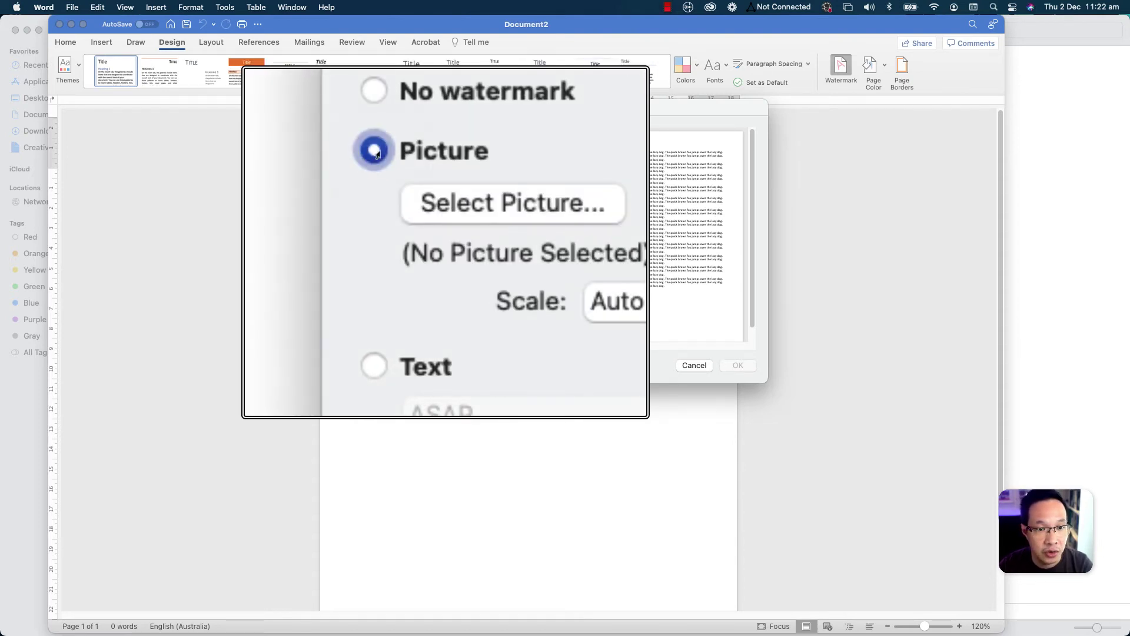
click(411, 169)
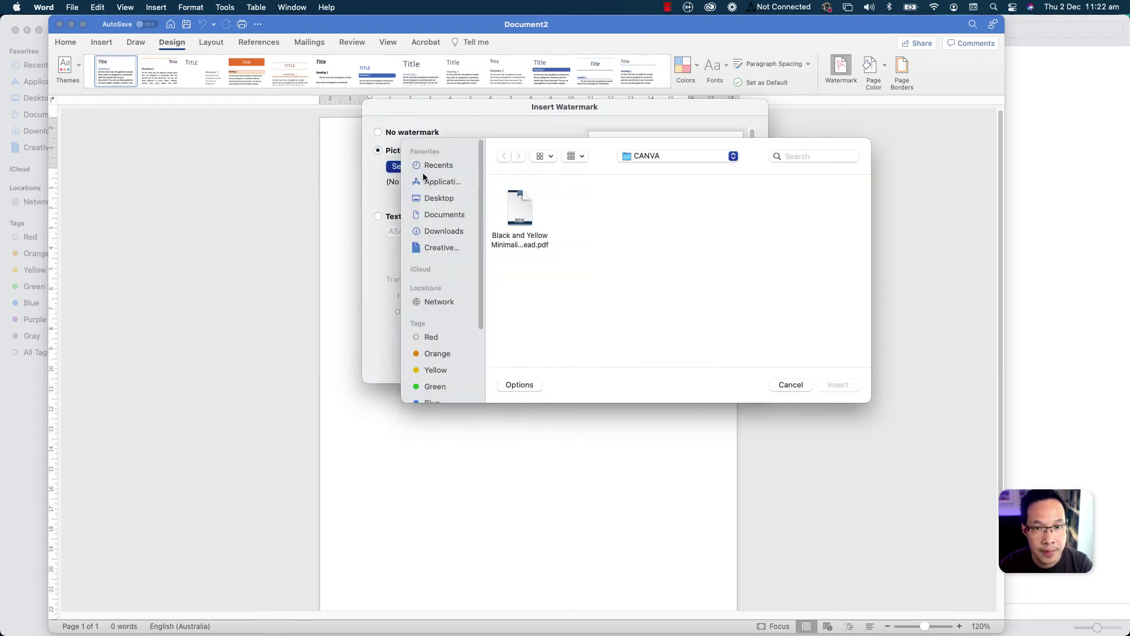
click(520, 212)
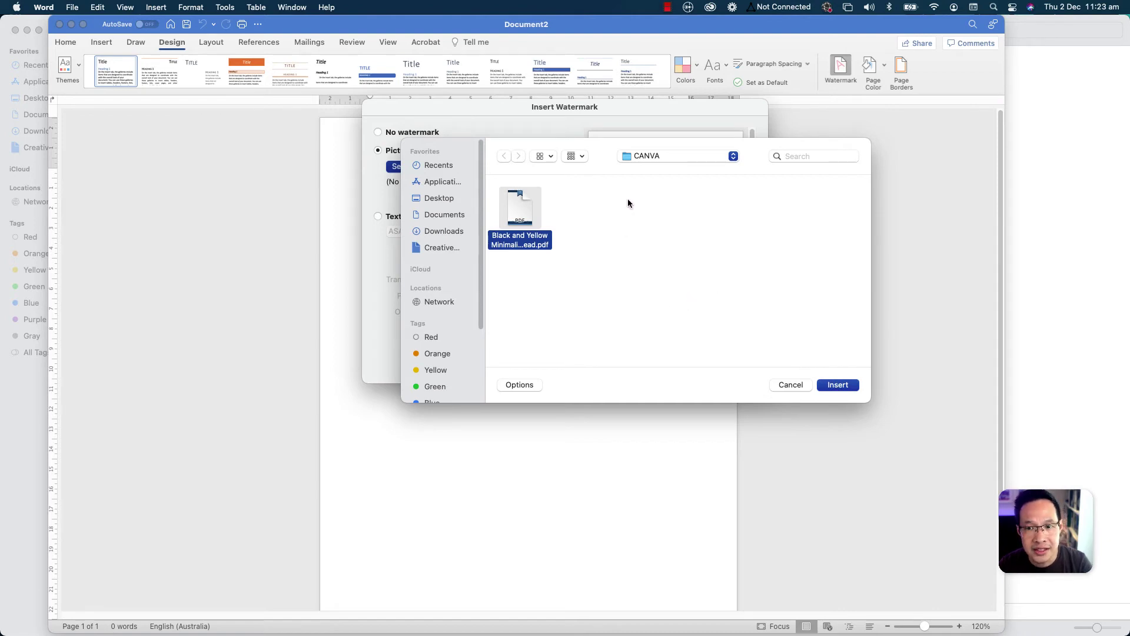
- Apply the letterhead PDF as the watermark at 100% scale with washout turned off
key(Return)
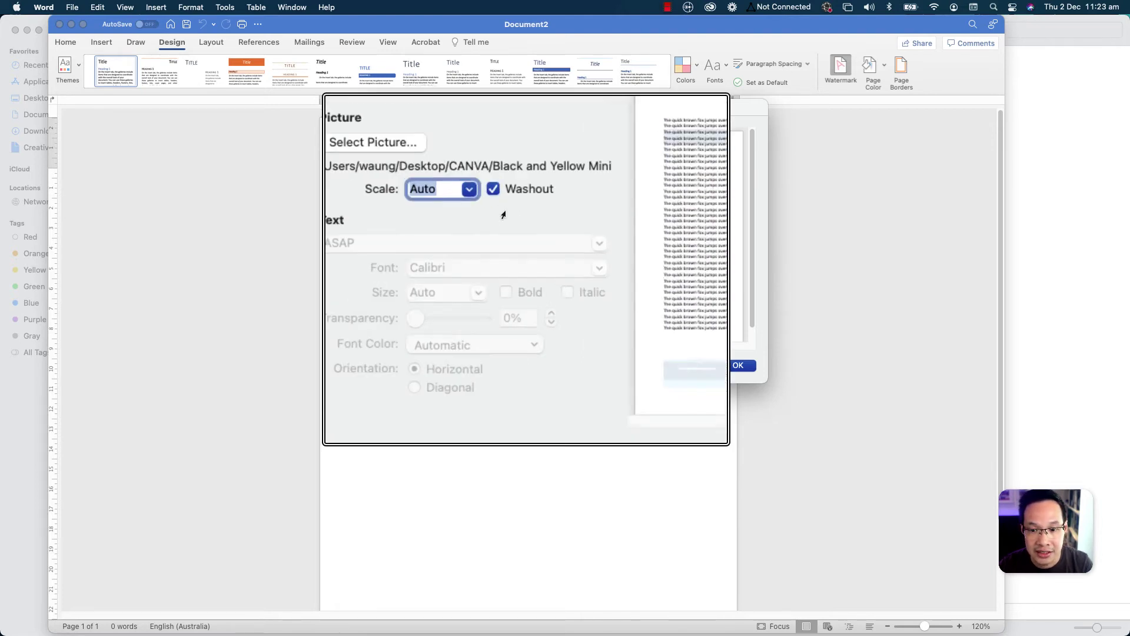
click(498, 196)
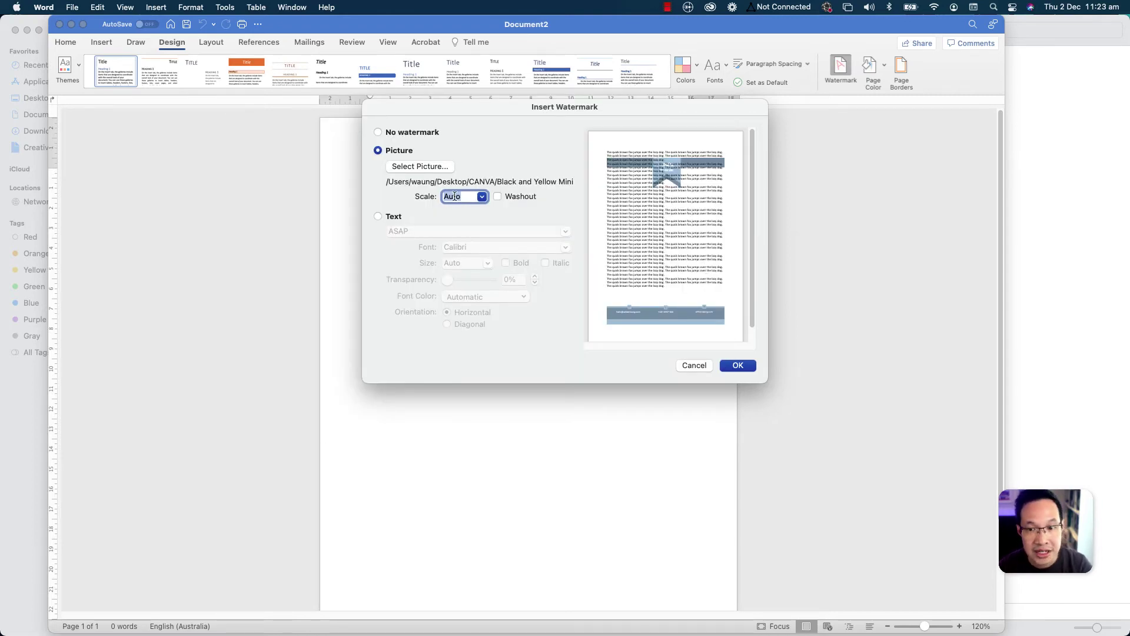
text(100%)
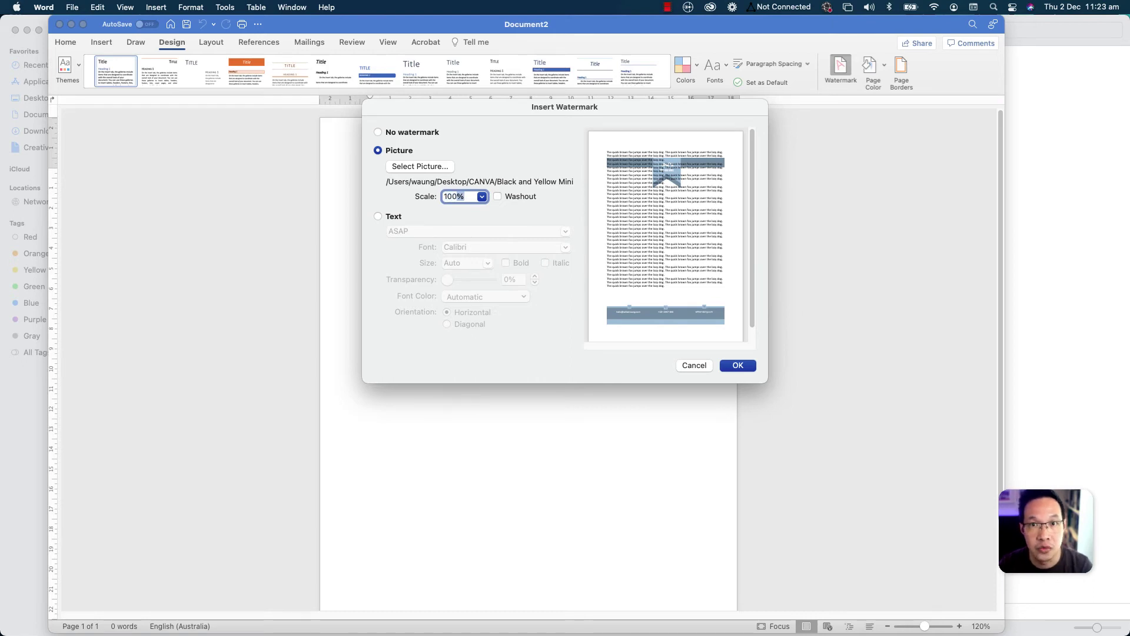
key(Return)
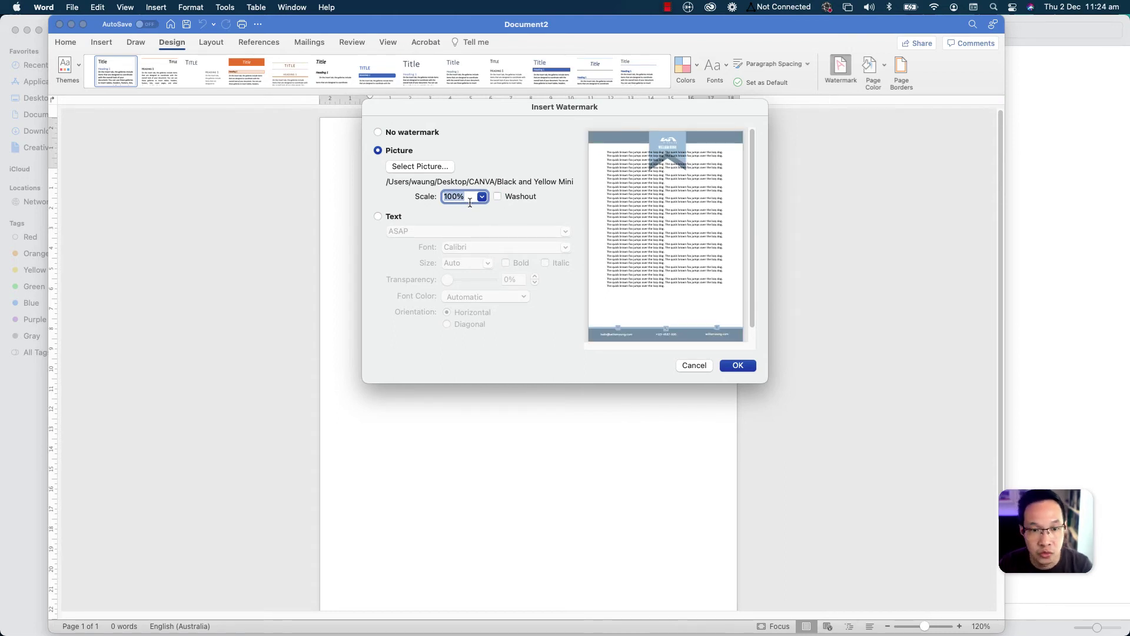
click(737, 365)
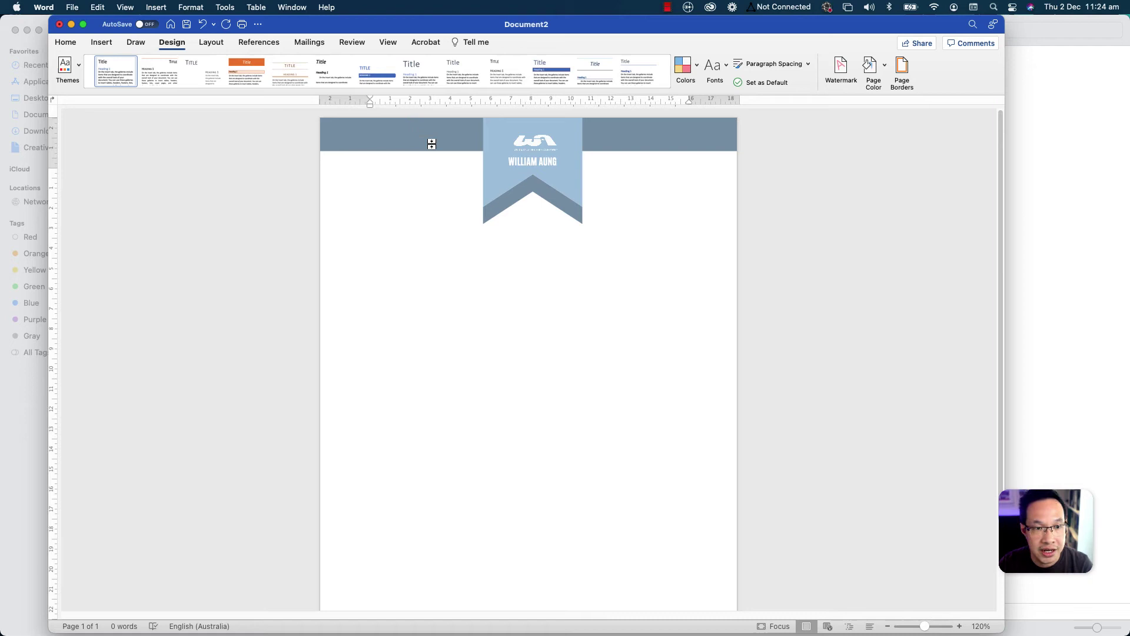
- Indent the first line and type the greeting 'To Whom It May Concern:' below the banner
drag(369, 104, 396, 104)
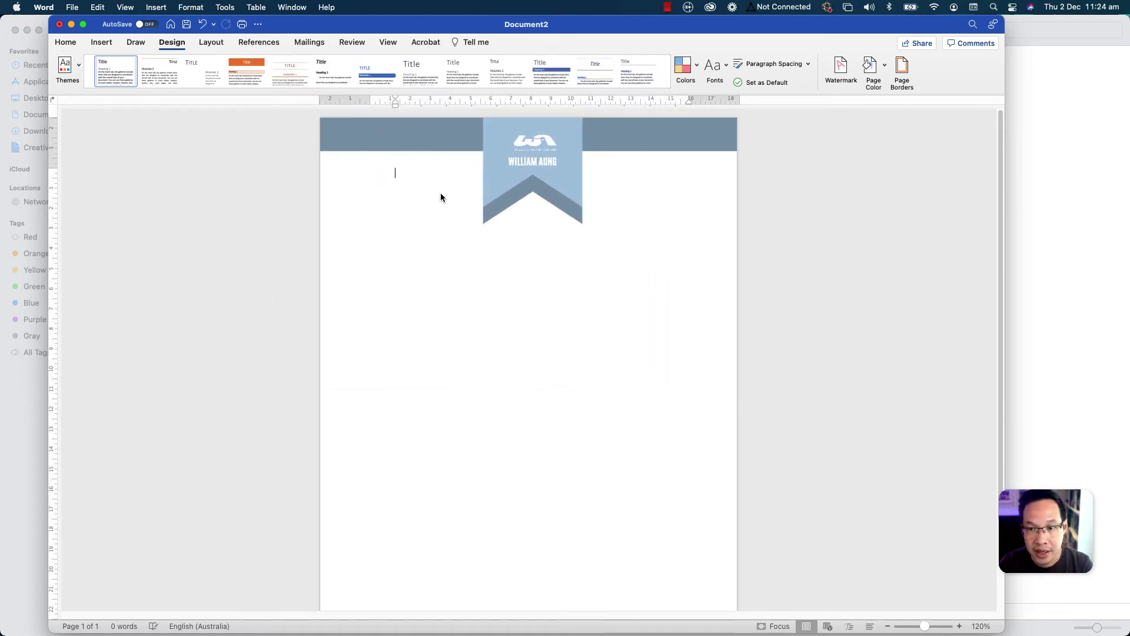
double_click(404, 209)
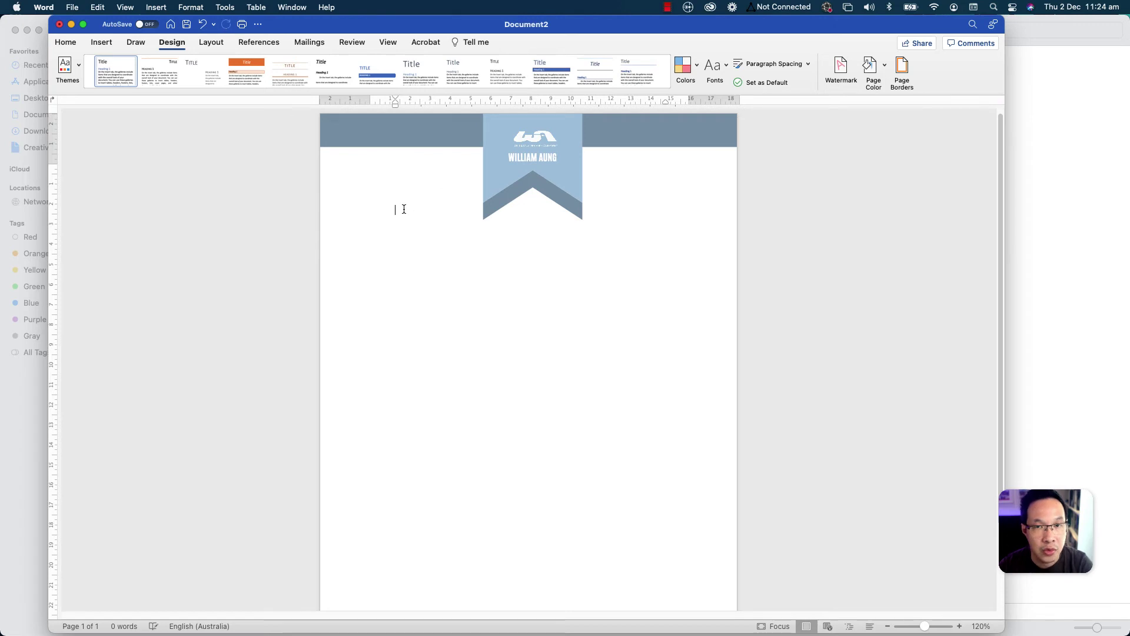
key(Return)
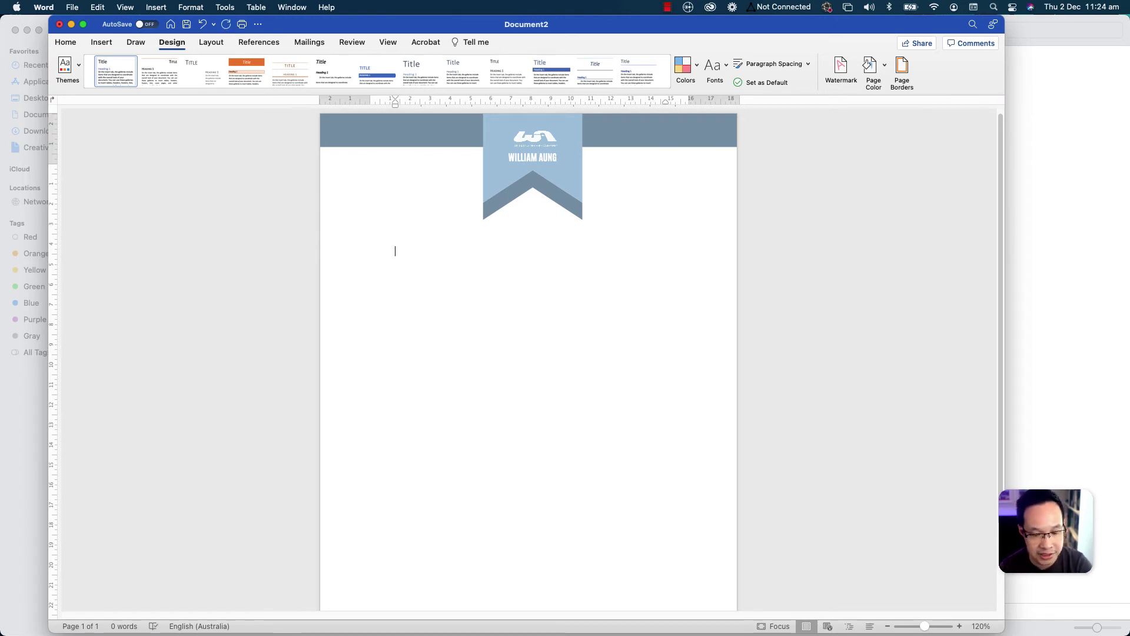
text(To W)
key(Return)
key(Return)
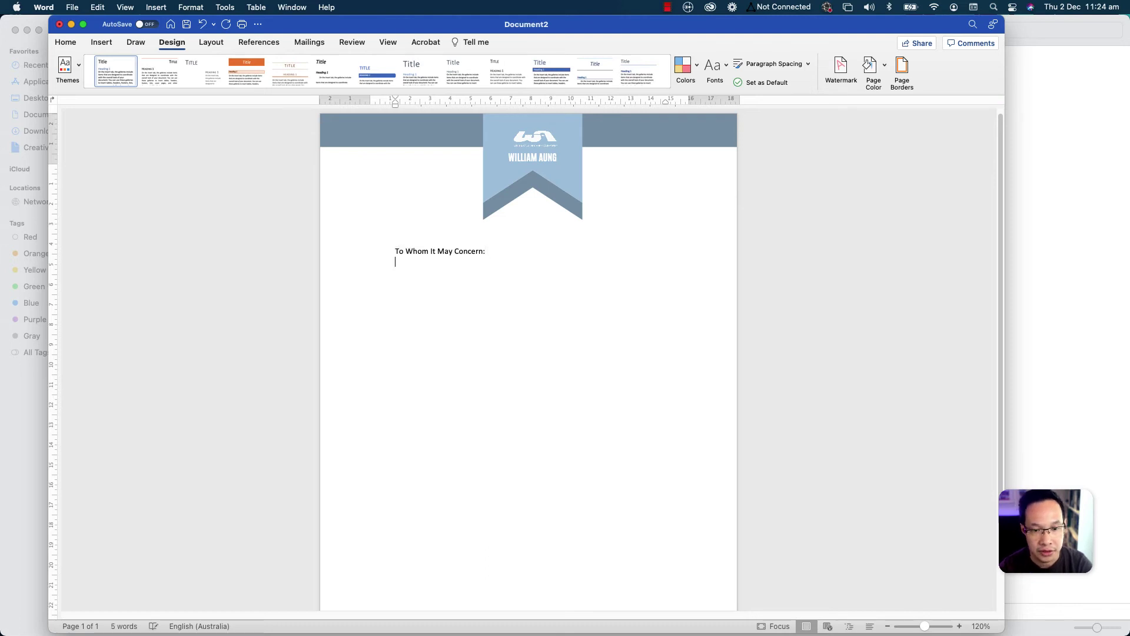
- Add three paragraphs of 'A quick brown fox jumps over the lazy dog.' sample text
text(A quick brown fox jumps over the lazy dog. A quick brown fox jumps over the lazy dog. A quick brown fox jumps over the lazy dog. A quick brown fox jumps over the lazy dog. A quick brown fox jumps over the lazy dog. A quick brown fox jumps over the lazy dog.)
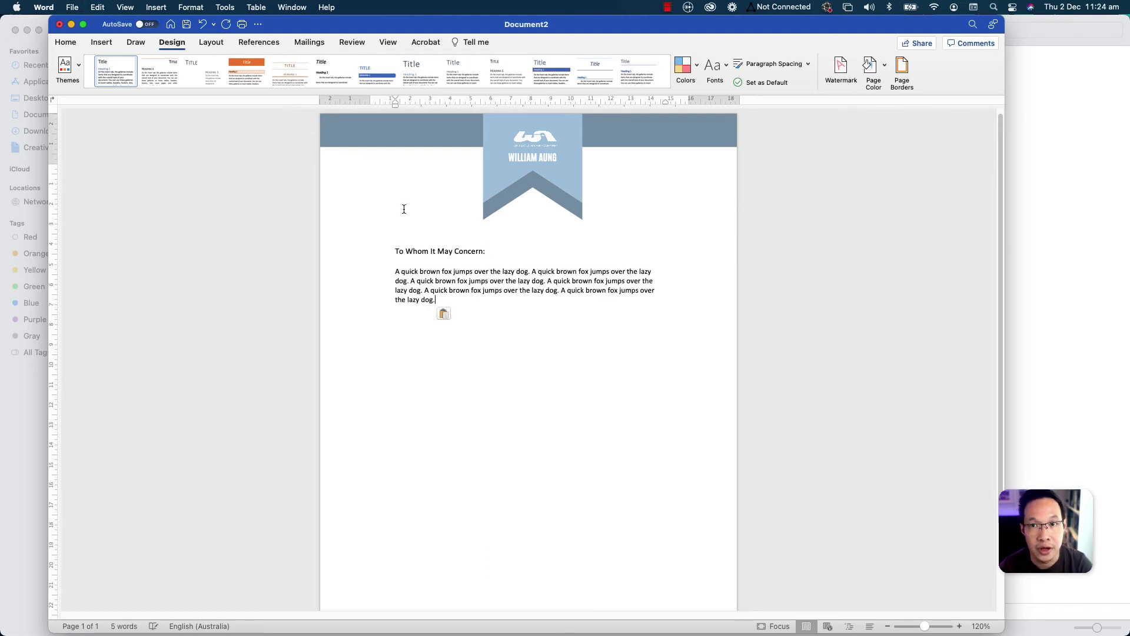
key(Return)
text(A quick brown fox jumps over the lazy dog. A quick brown fox jumps over the lazy dog. A quick brown fox jumps over the lazy dog. A quick brown fox jumps over the lazy dog. A quick brown fox jumps over the lazy dog. A quick brown fox jumps over the lazy dog. A quick brown fox jumps over the lazy dog. A quick brown fox jumps over the lazy dog. A quick brown fox jumps over the lazy dog. A quick brown fox jumps over the lazy dog. A quick brown fox jumps over the lazy dog.)
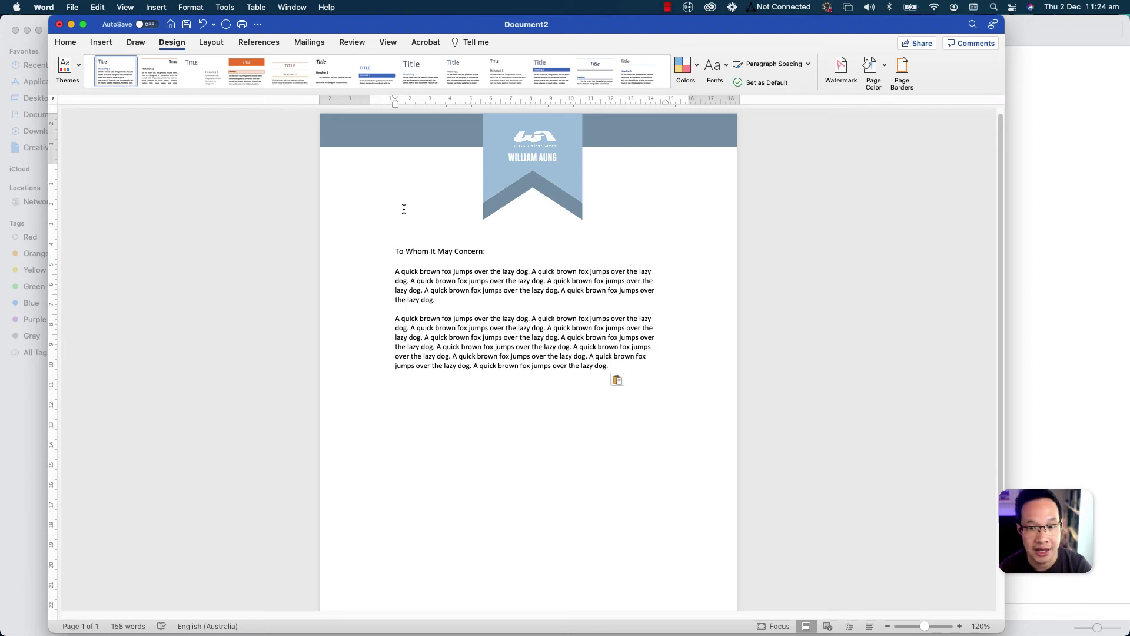
key(Return)
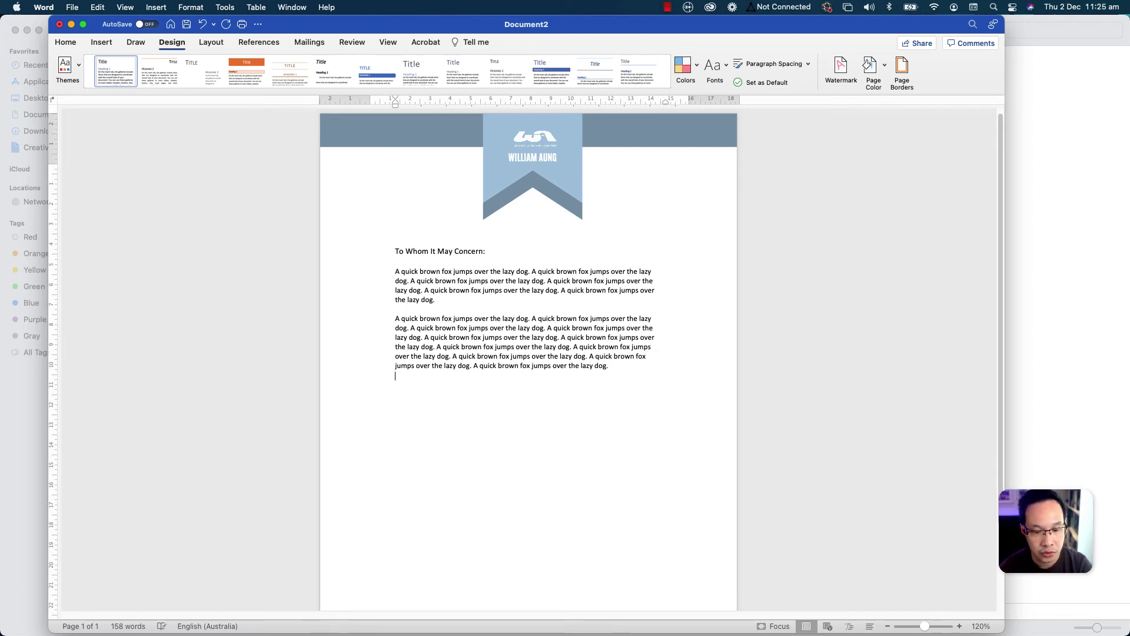
text(A quick brown fox jumps over the lazy dog. A quick brown fox jumps over the lazy dog. A quick brown fox jumps over the lazy dog. A quick brown fox jumps over the lazy dog.)
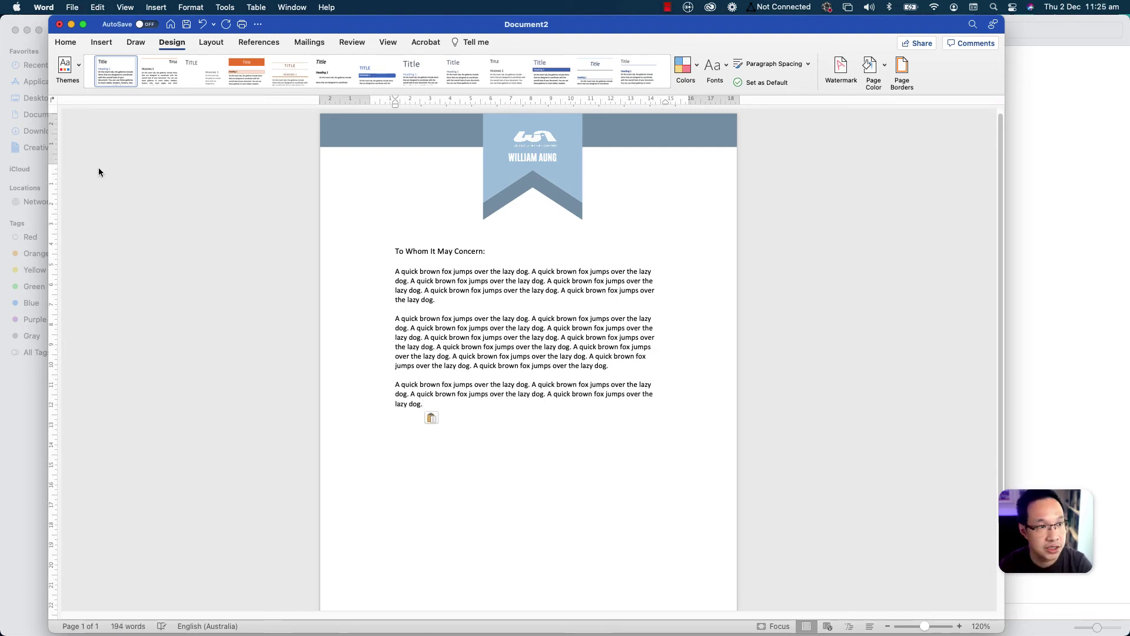
key(super+p)
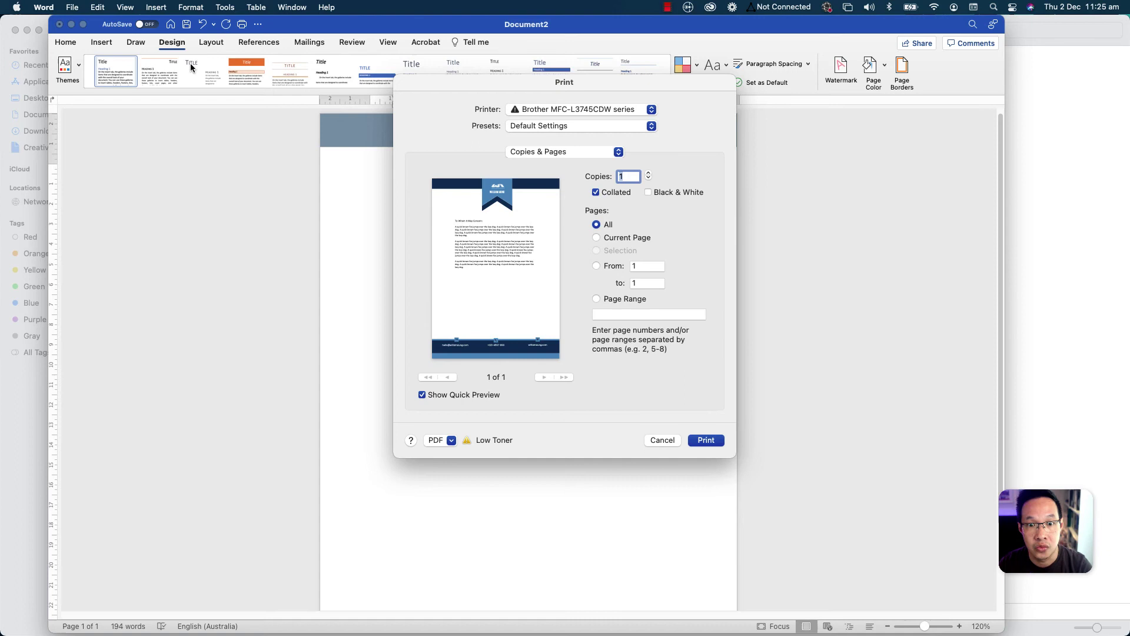
- Dismiss the Print dialog and export the letter as a PDF via Save As with PDF format
key(Escape)
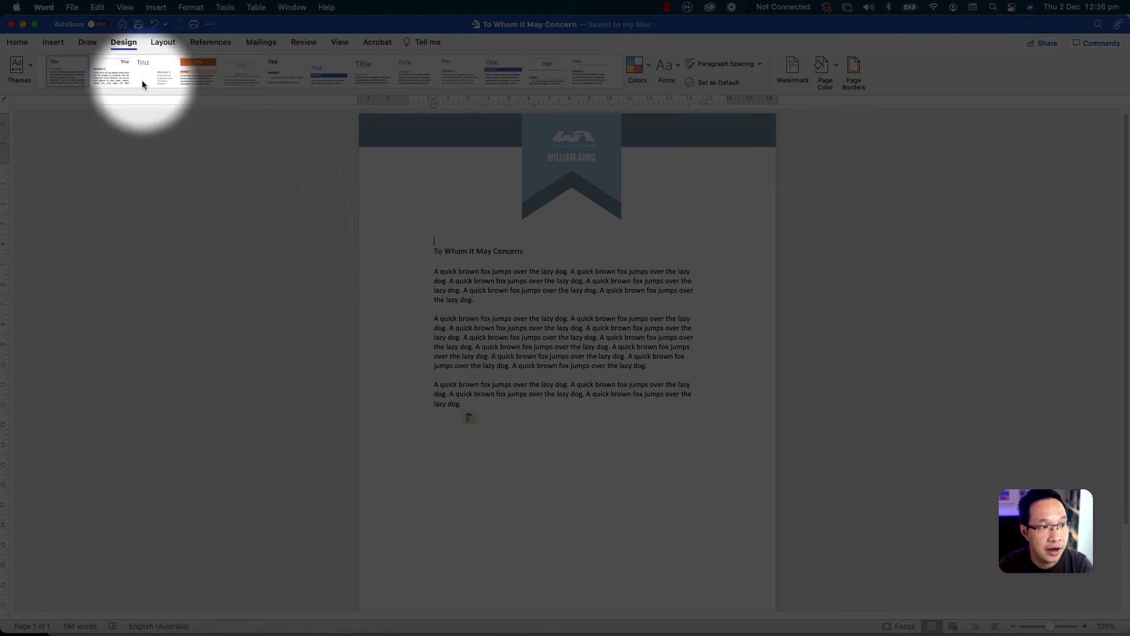
click(72, 8)
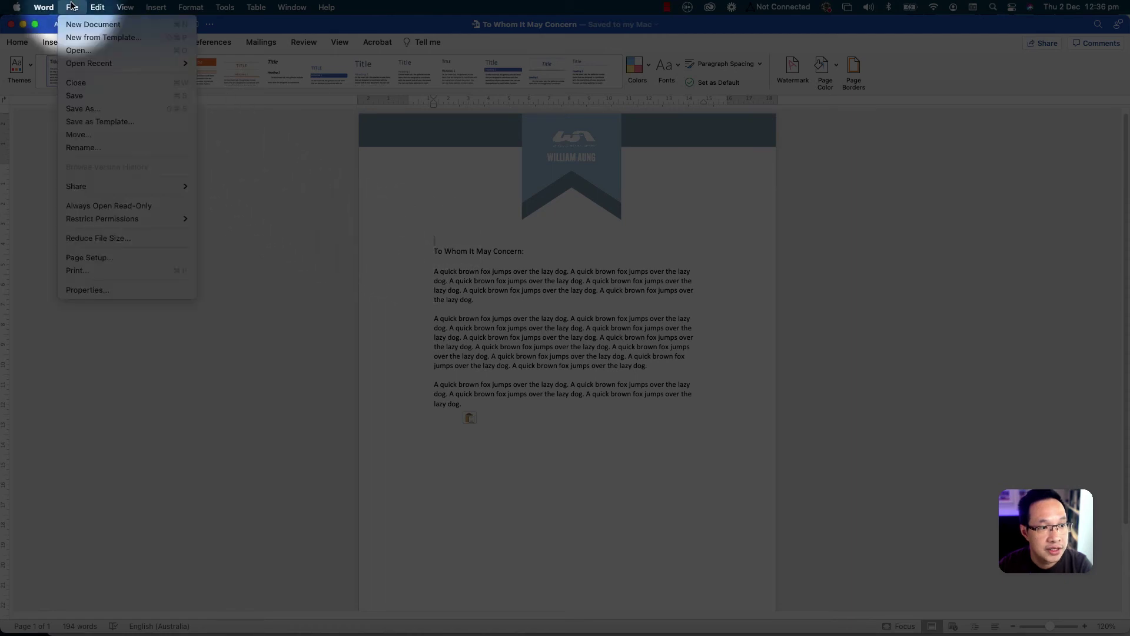
click(94, 109)
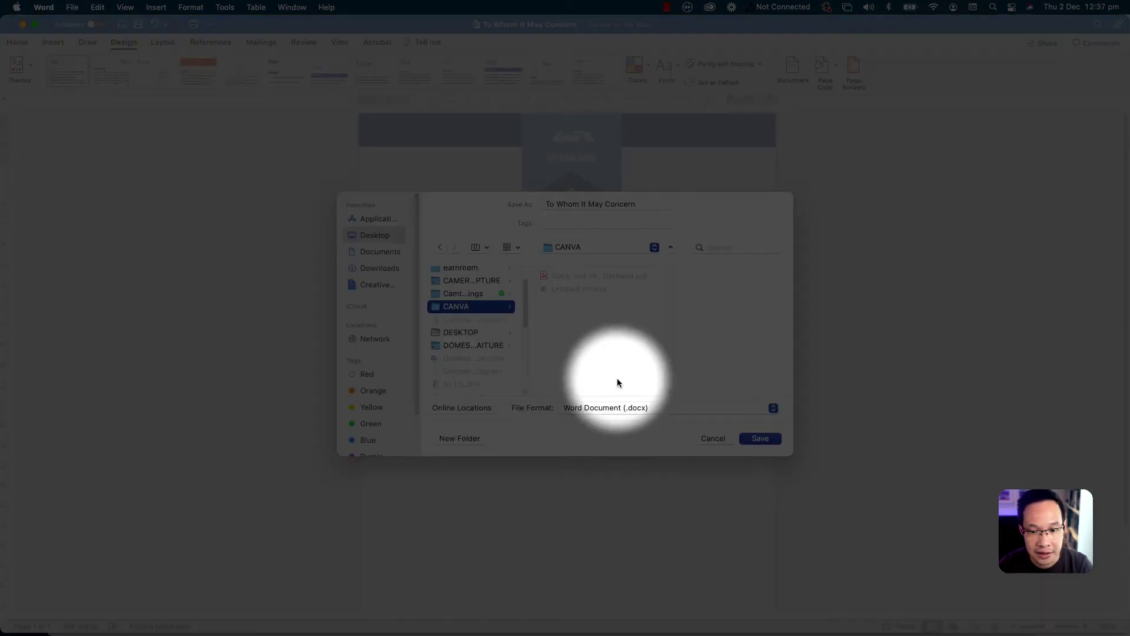
click(617, 408)
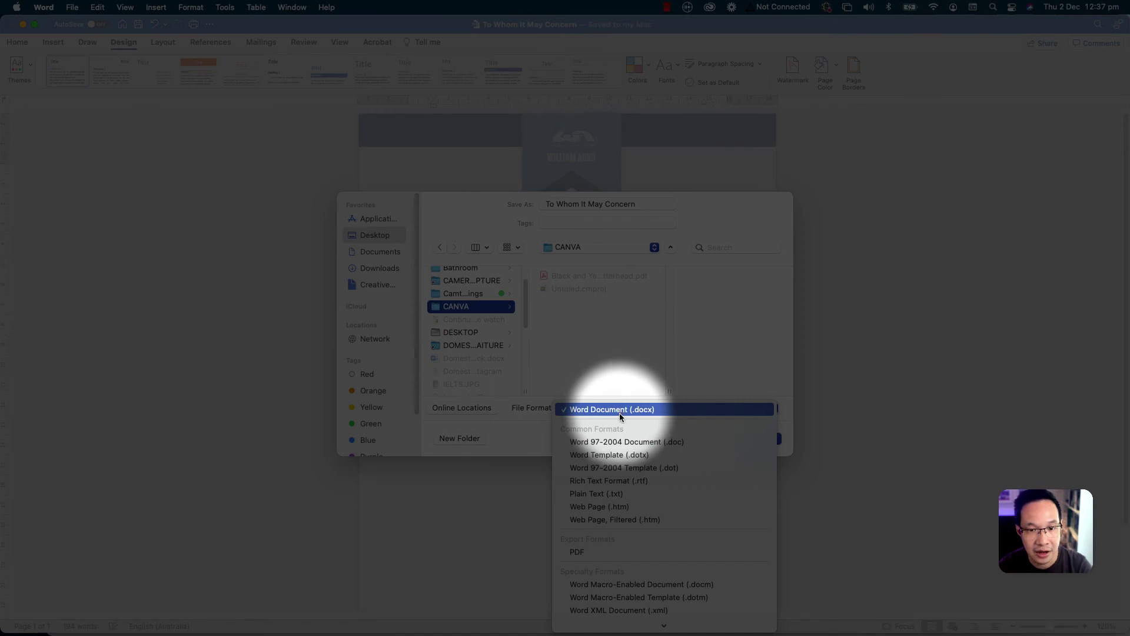
click(617, 551)
click(759, 438)
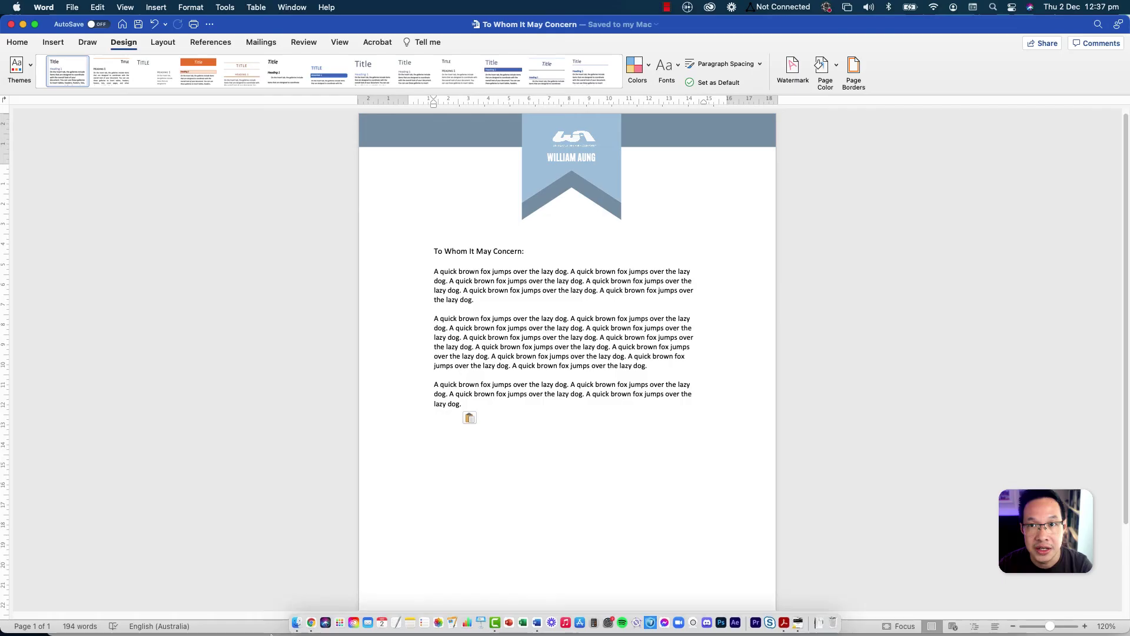
- Quick Look the 'To Whom It May Concern' PDF in the CANVA folder to confirm the export
click(289, 602)
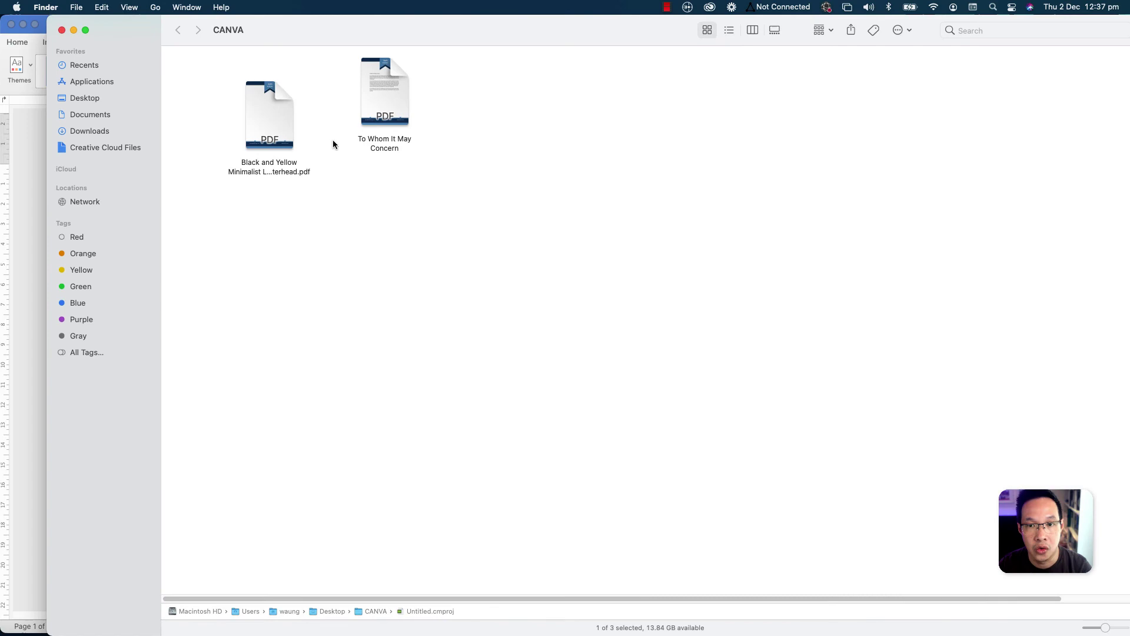
click(386, 129)
key(space)
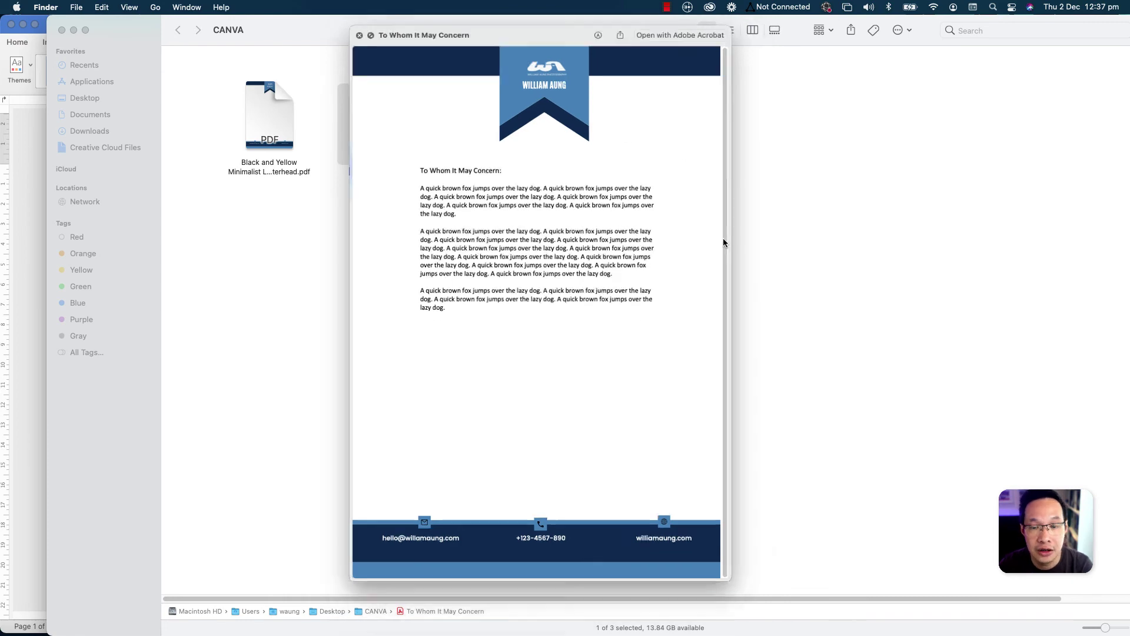
key(space)
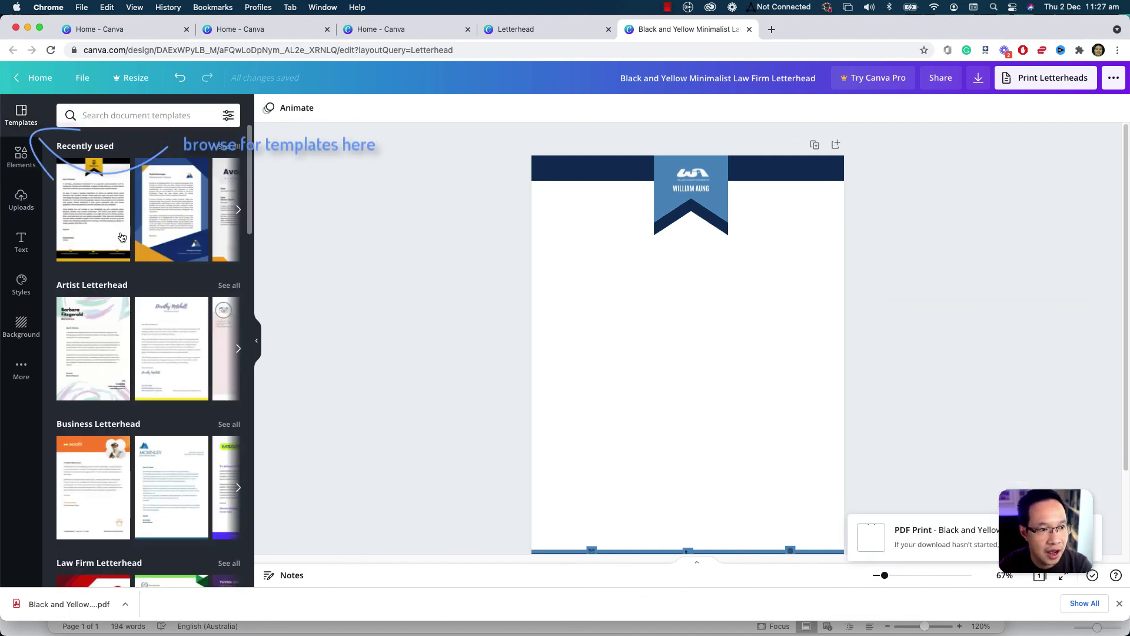
scroll(121, 237, right, 5)
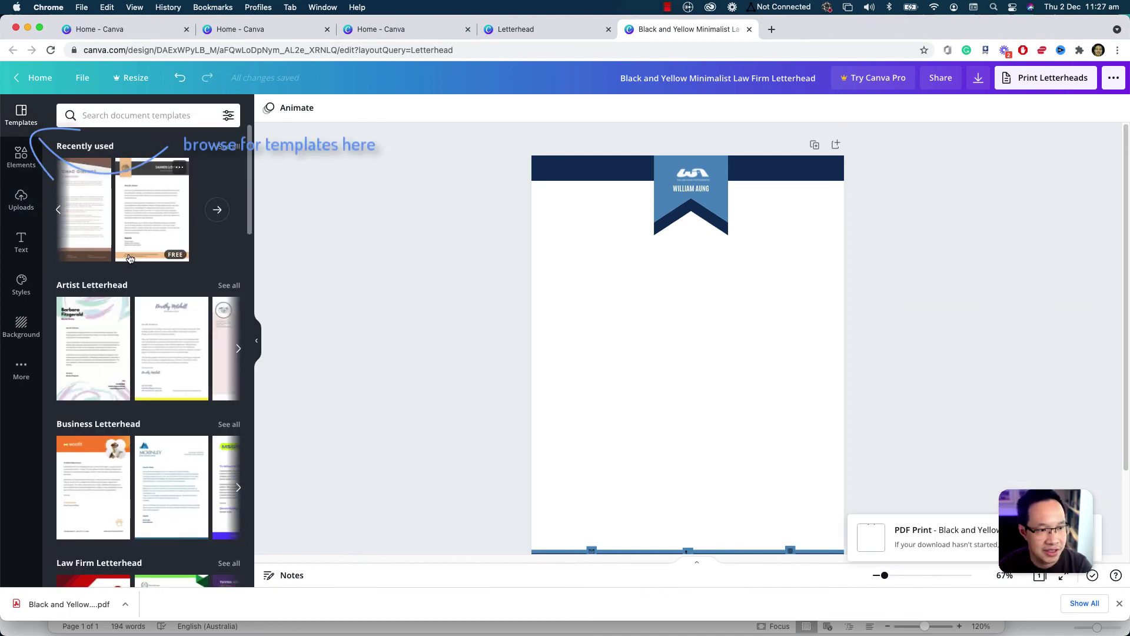
scroll(129, 259, down, 3)
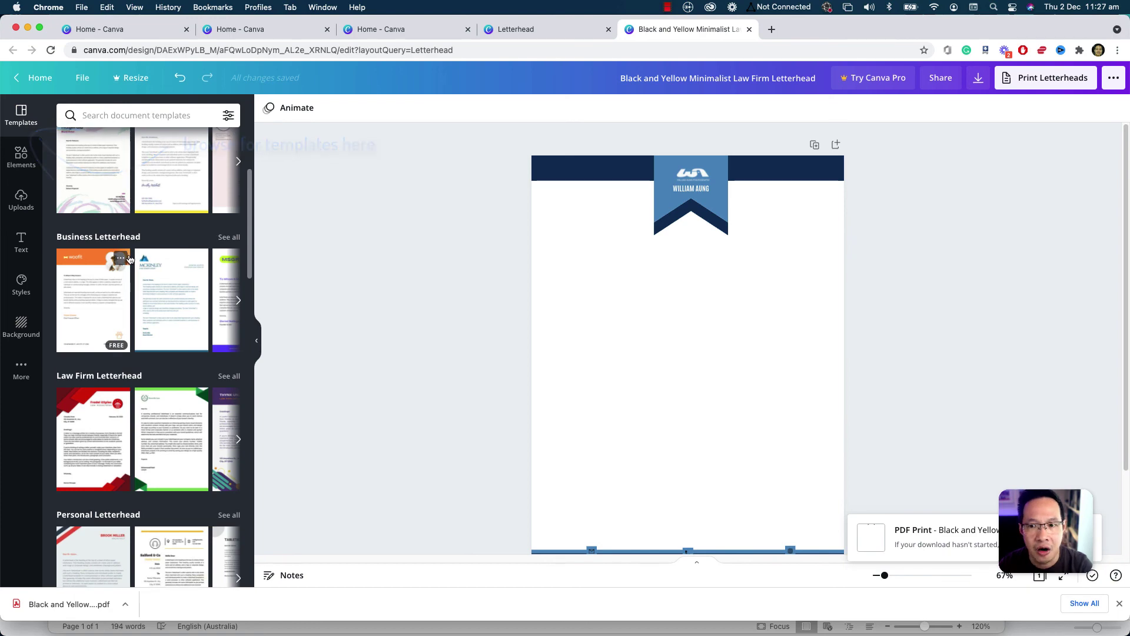
scroll(129, 258, down, 3)
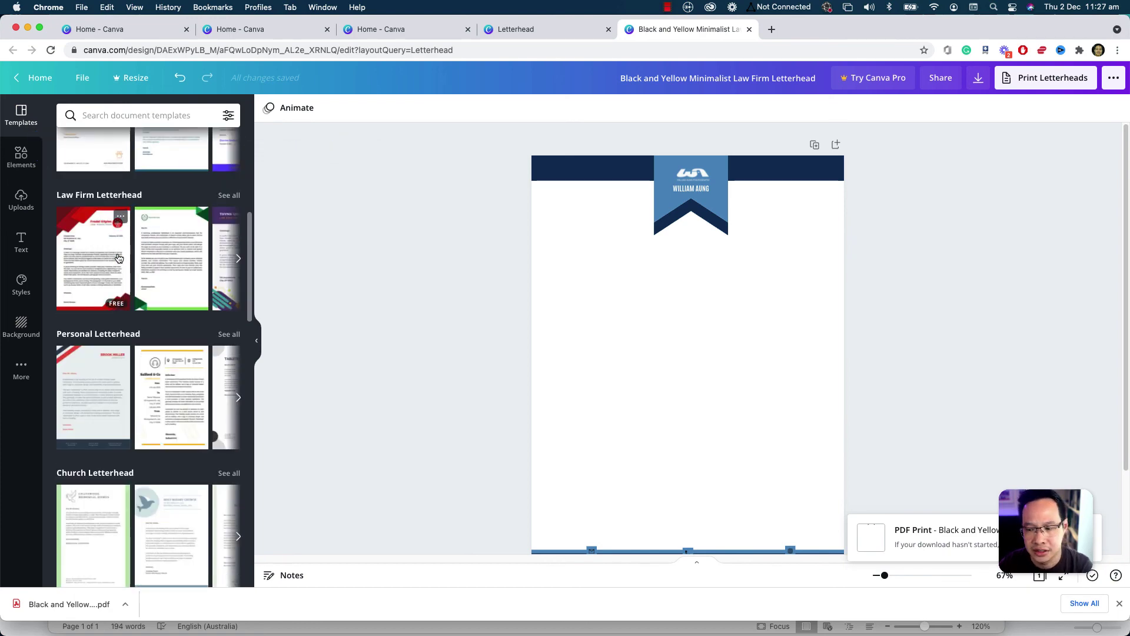
scroll(119, 258, up, 6)
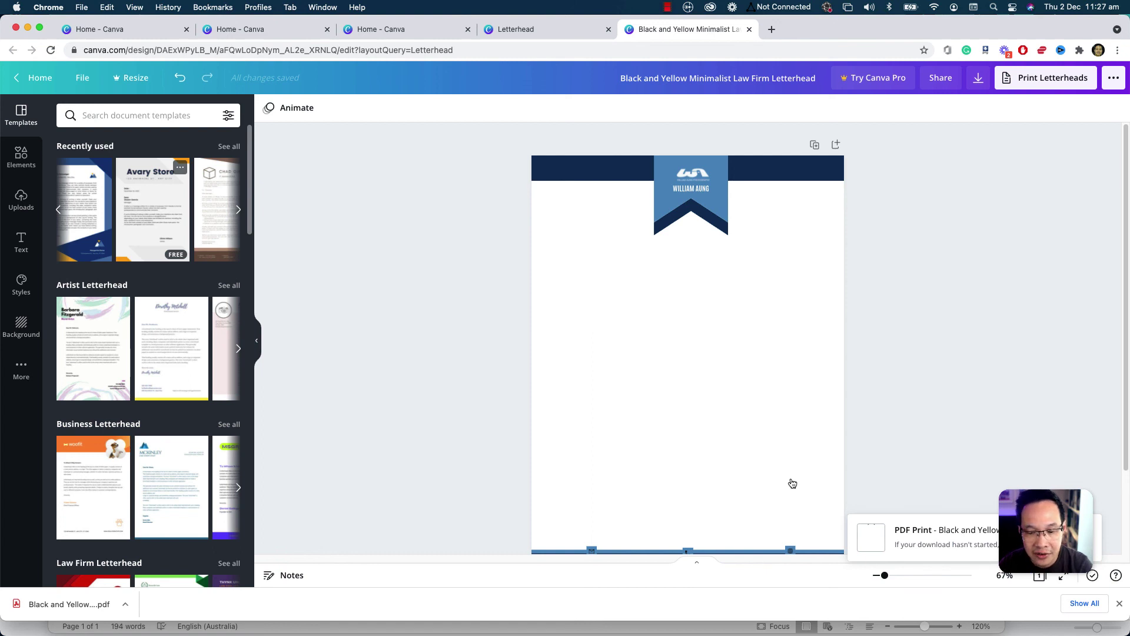
scroll(789, 488, down, 2)
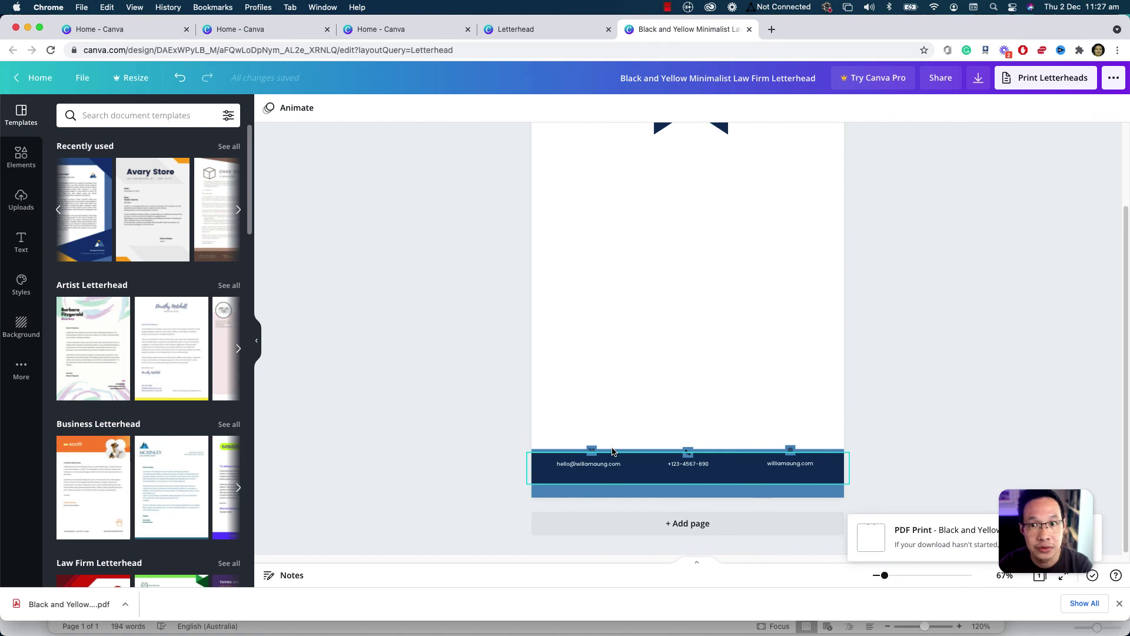
scroll(612, 452, up, 3)
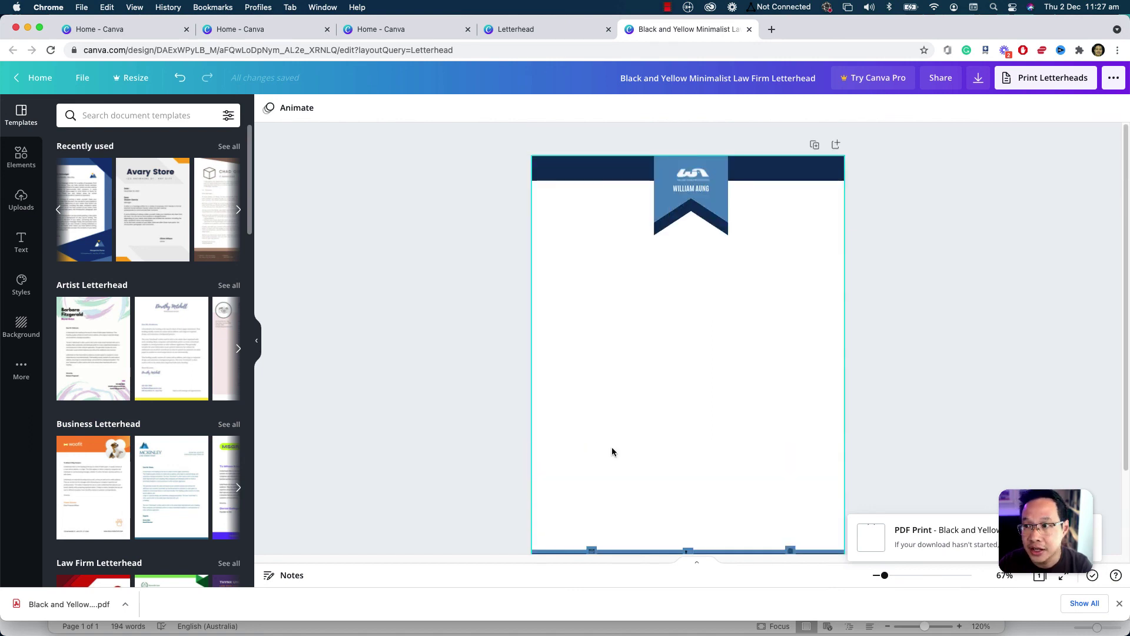